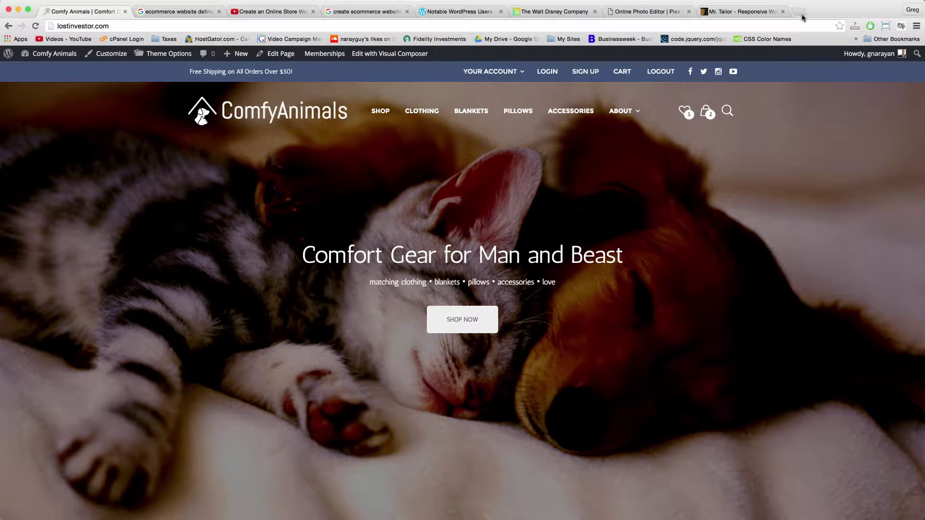
Open a new Chrome tab and run a Google search for 'godaddy'.
click(800, 12)
text(godaddy)
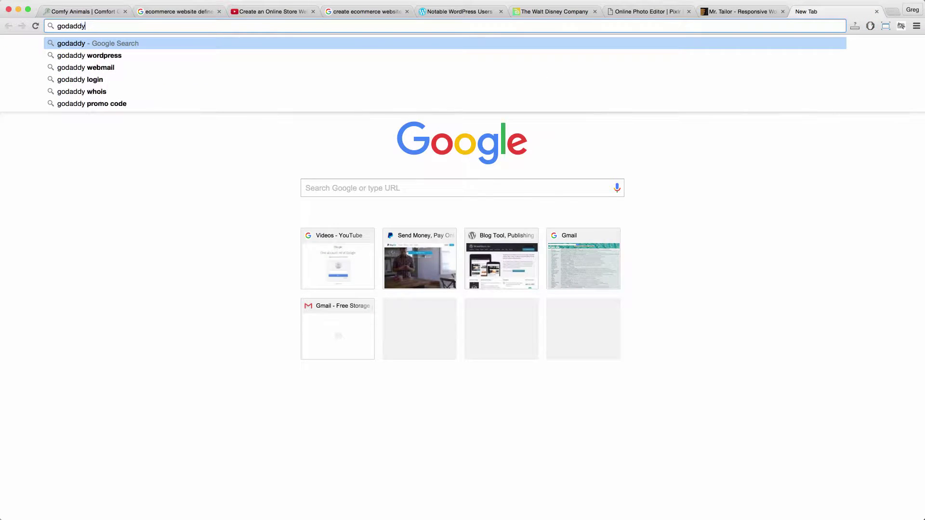
key(Return)
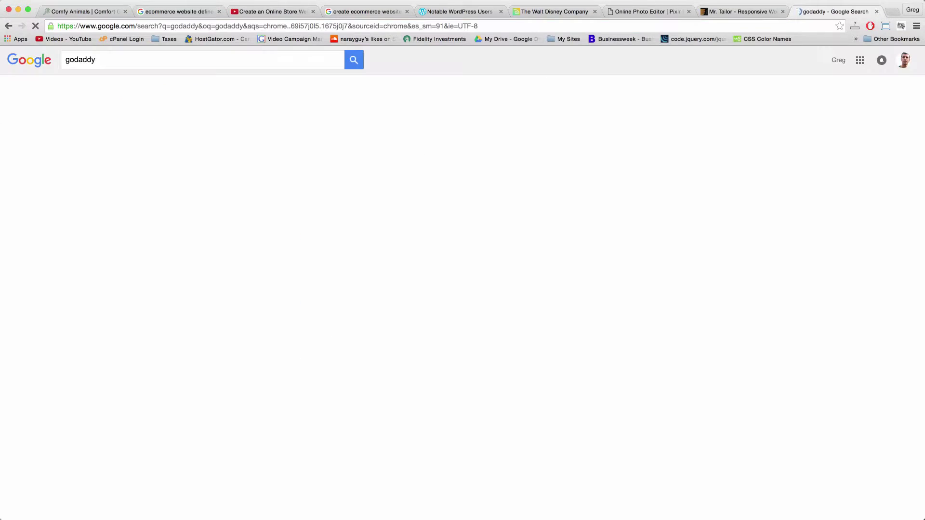
Open GoDaddy's $0.99 .COM offer from the results and bring the eCommerce Website Checklist forward.
click(137, 138)
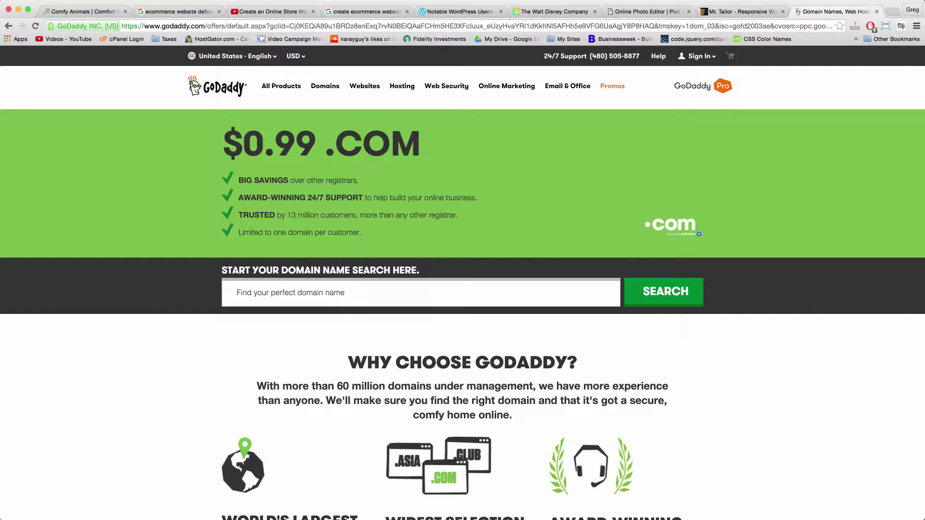
key(super+Tab)
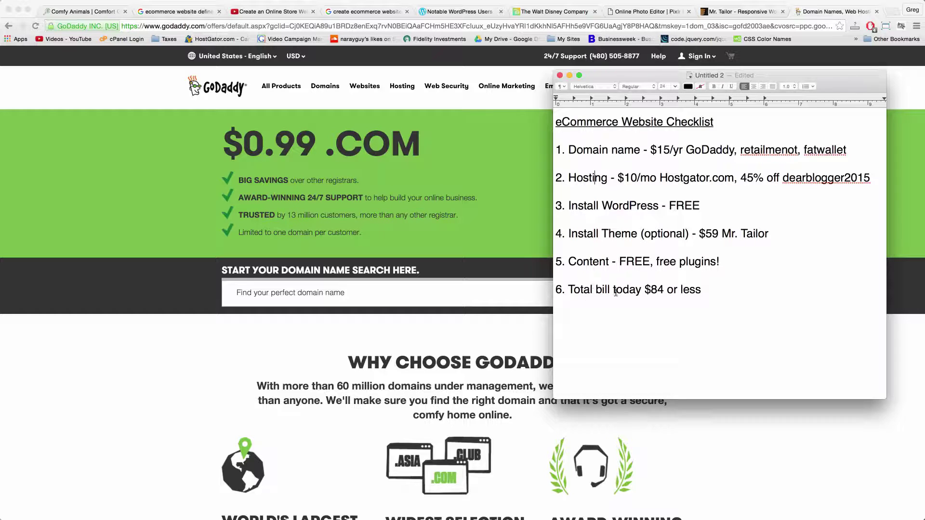
Highlight 'name' in the checklist's domain step, then return to the GoDaddy offer page.
double_click(625, 150)
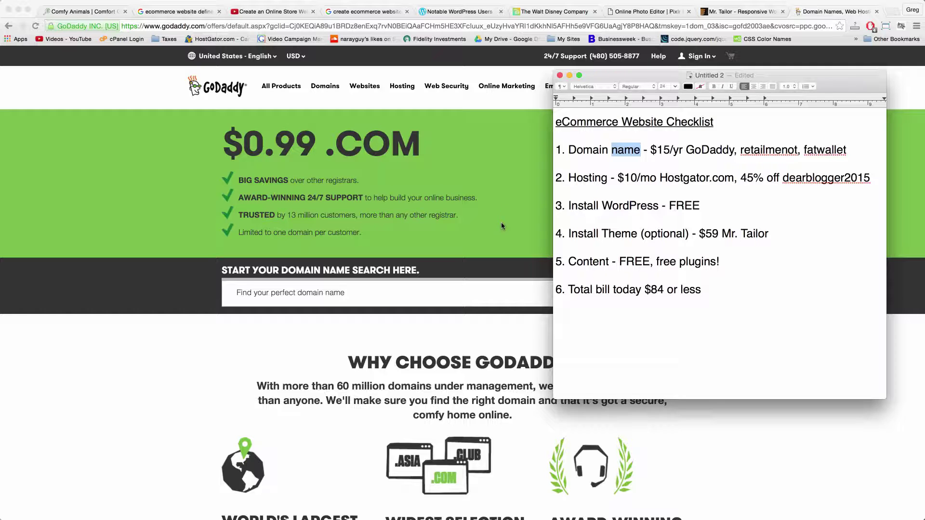
click(95, 302)
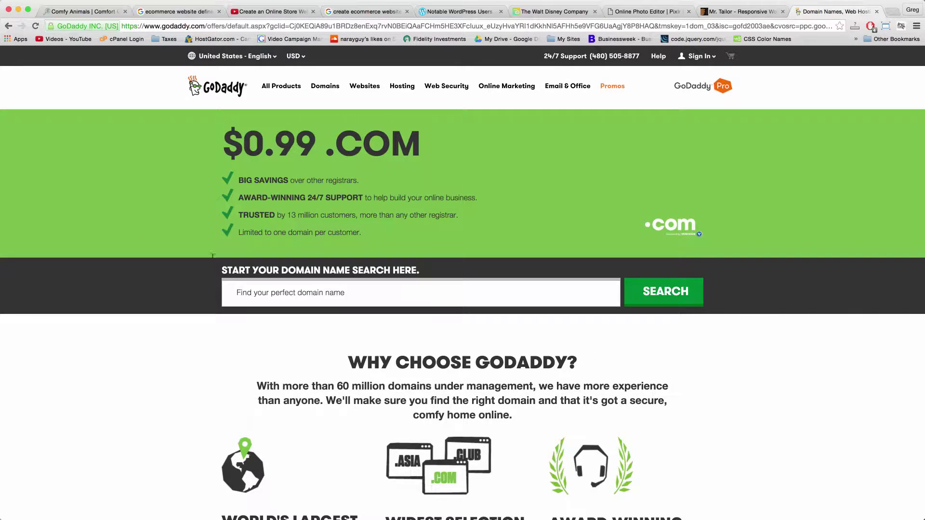
Search GoDaddy for comfyanimals.com, which turns out to be taken.
click(277, 290)
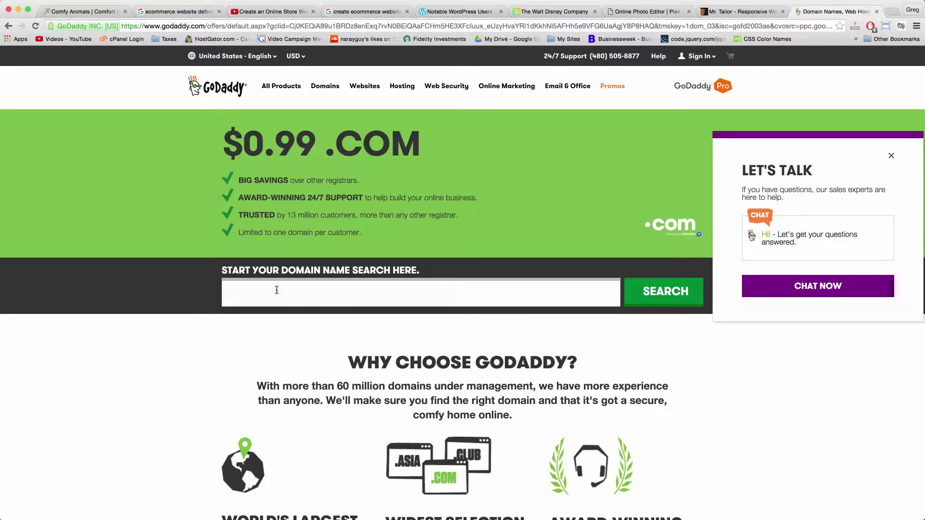
text(comfyanimals)
key(Return)
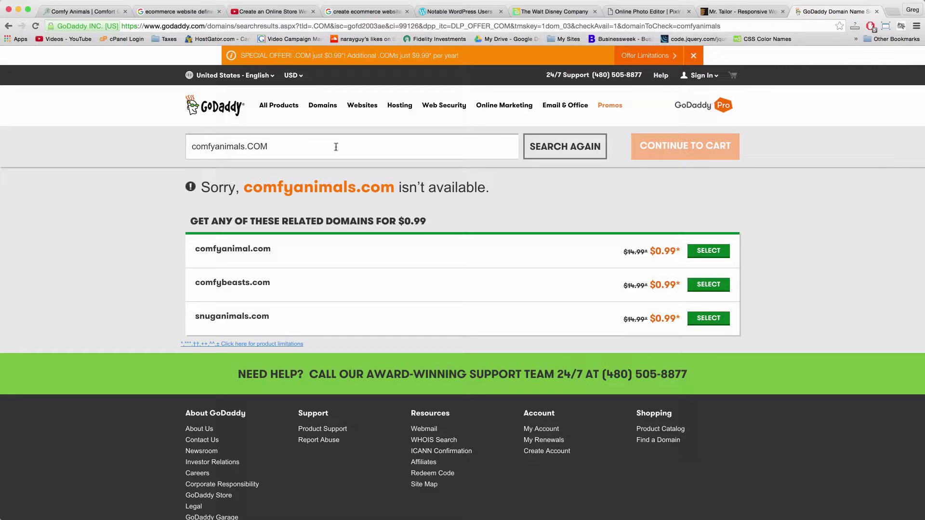
Clear the search and check a personal-name .com domain, which is also unavailable.
key(shift+alt+Left)
key(shift+alt+Left)
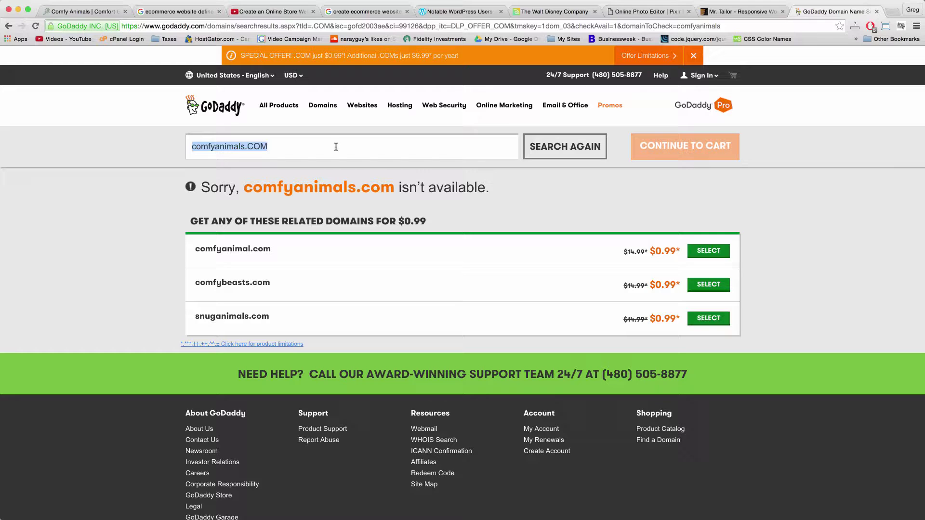
triple_click(336, 147)
double_click(263, 145)
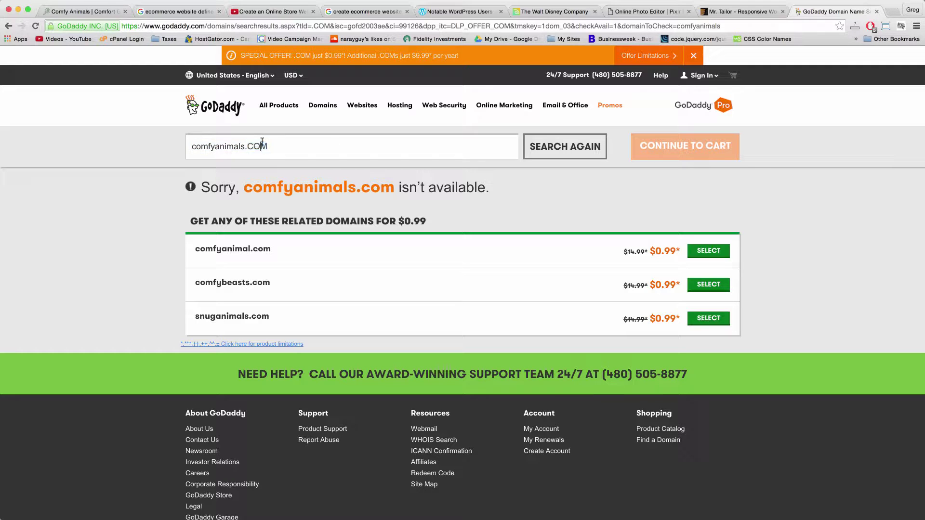
click(280, 145)
double_click(279, 145)
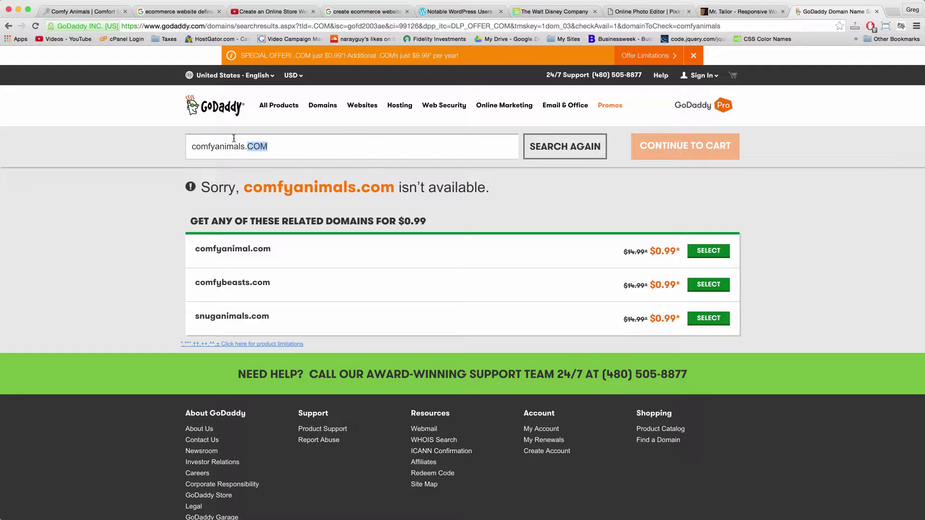
triple_click(265, 140)
key(BackSpace)
text(johnsmith)
key(Return)
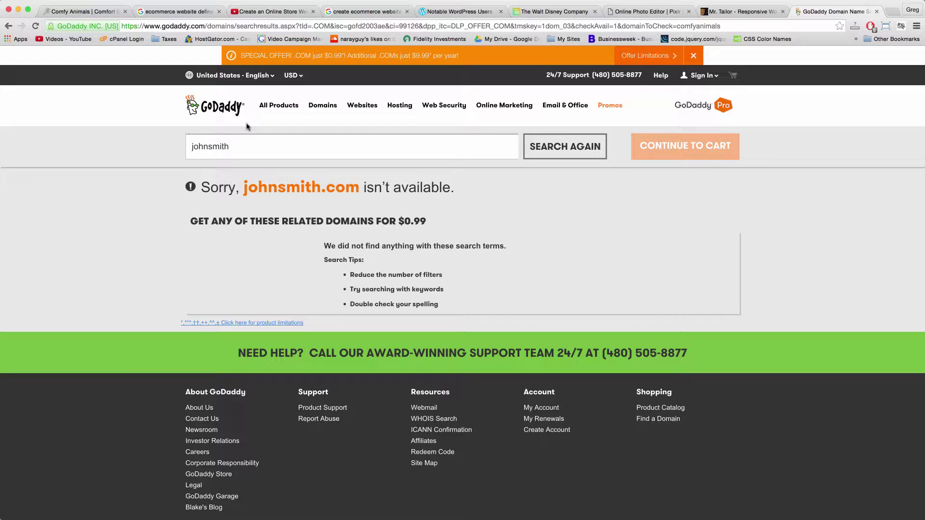
Check availability of the name with 'music' and then 'sound' endings.
click(255, 150)
text(music)
key(Return)
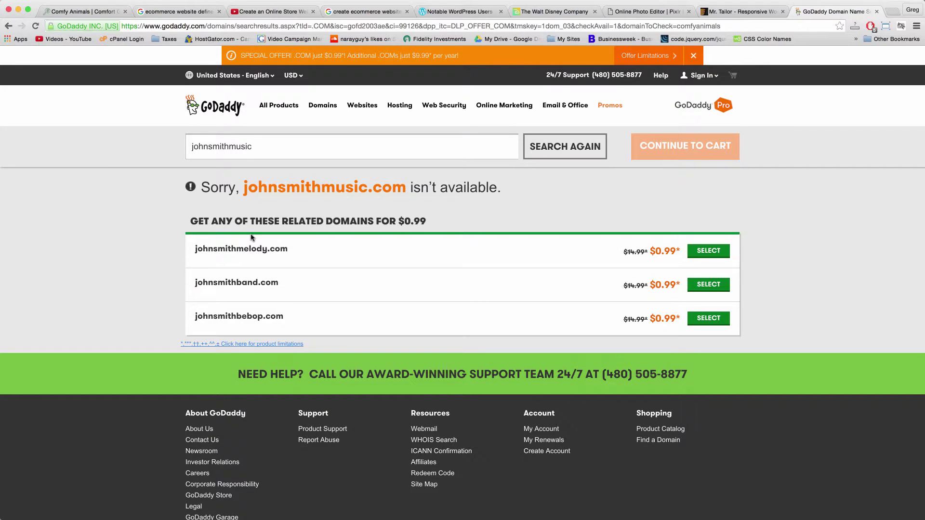
click(268, 148)
key(BackSpace)
key(BackSpace)
key(BackSpace)
key(BackSpace)
key(BackSpace)
text(sound)
key(Return)
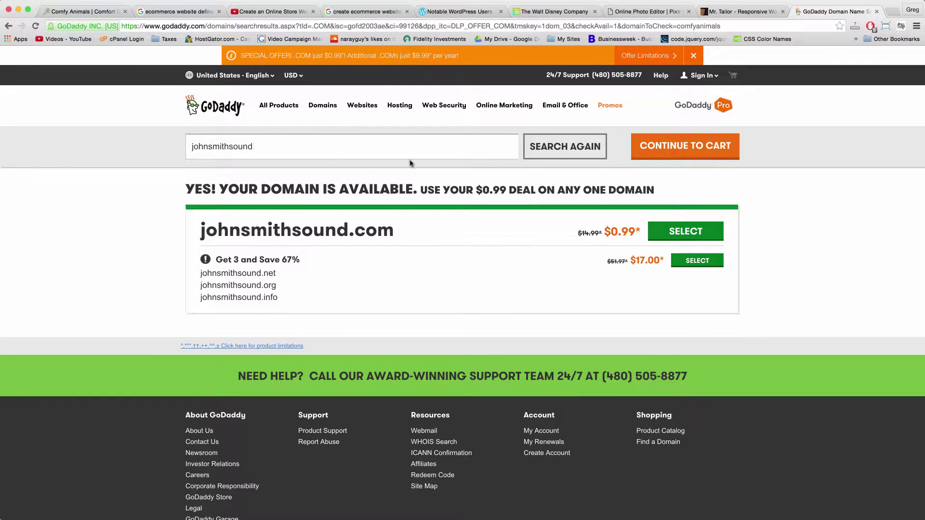
Try a hyphenated personal-name variant, then search bestrealestatelosangeles, available for $0.99.
double_click(207, 148)
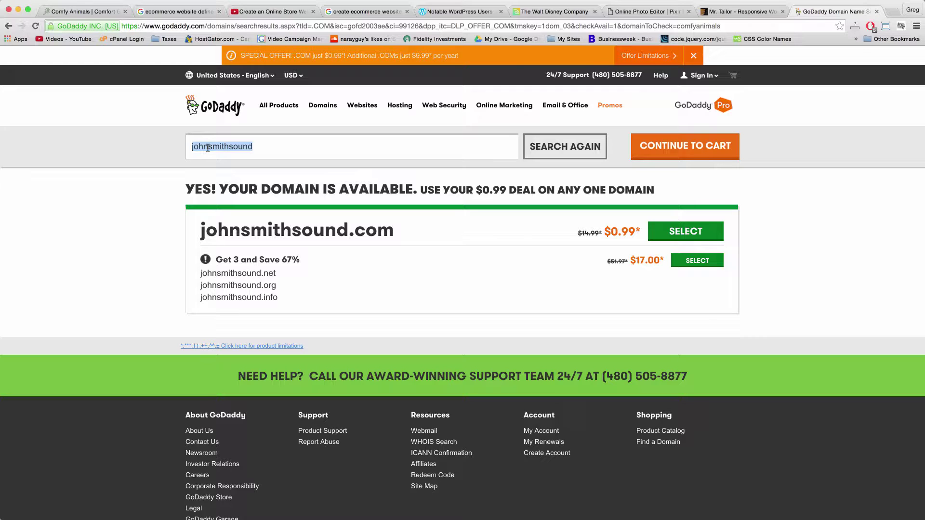
key(BackSpace)
text(john-m)
key(BackSpace)
text(smith)
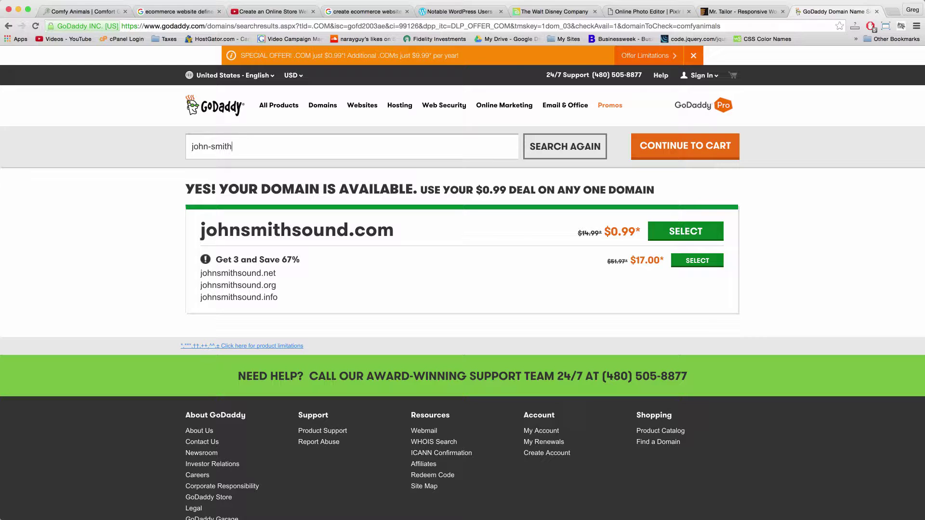
triple_click(234, 147)
text(bestrealestatelosangeles)
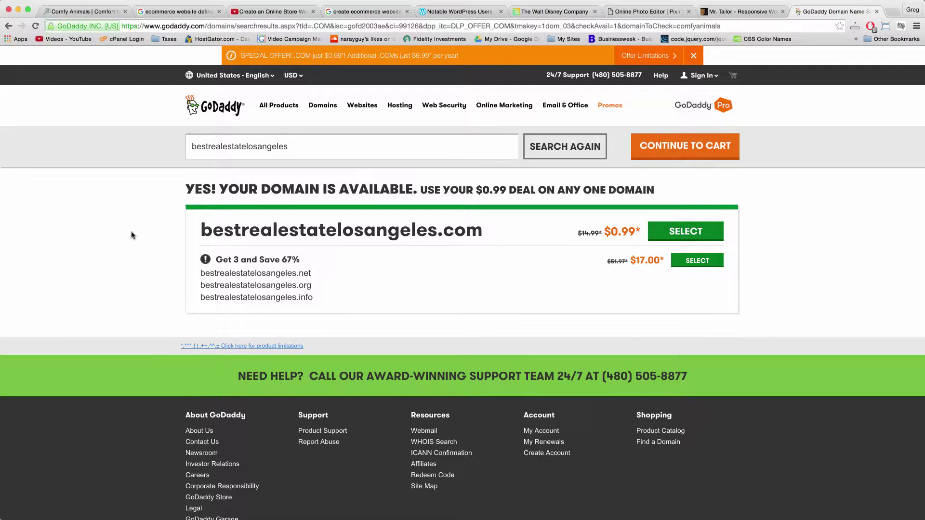
double_click(243, 144)
click(312, 147)
Google 'youtube' in a new tab, then return to the GoDaddy domain results.
click(892, 12)
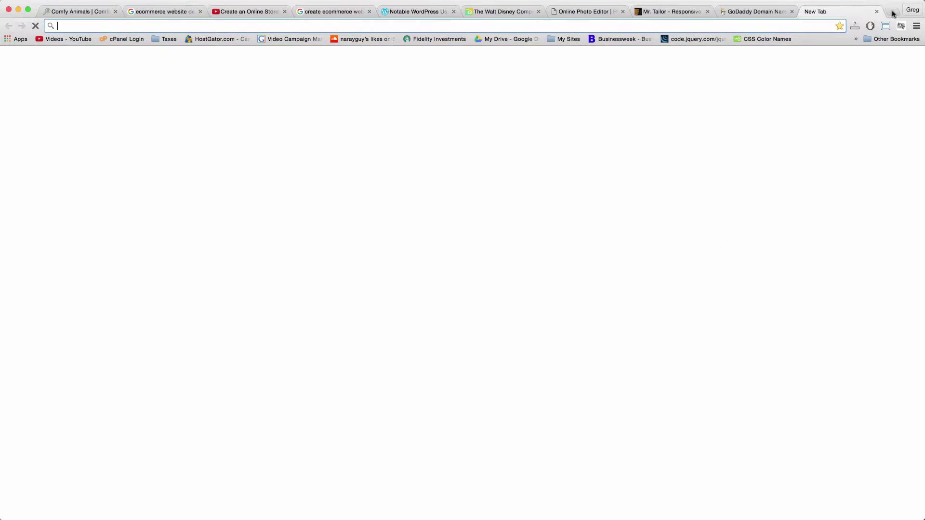
text(youtube)
key(Delete)
key(Return)
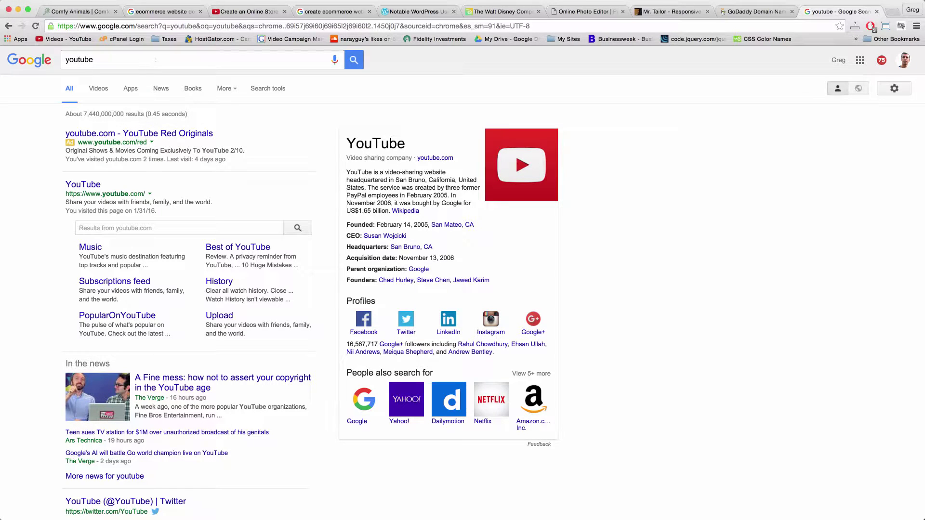
click(758, 12)
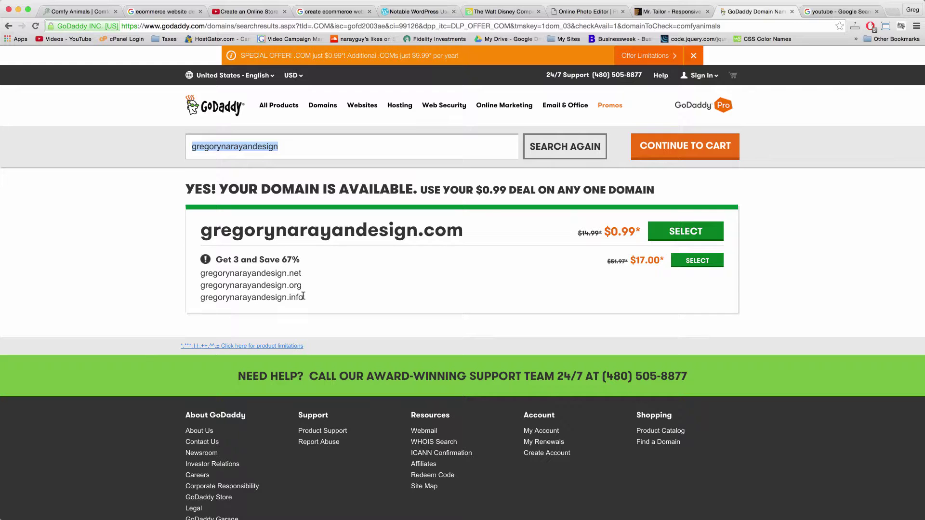
Search comfyanimalstore and select comfyanimalstore.com at the $0.99 deal.
click(289, 151)
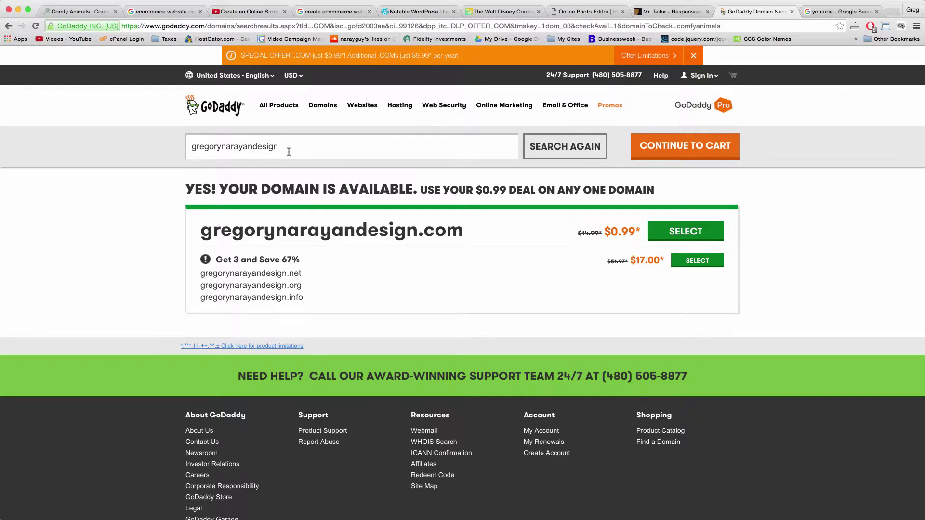
double_click(289, 152)
key(Return)
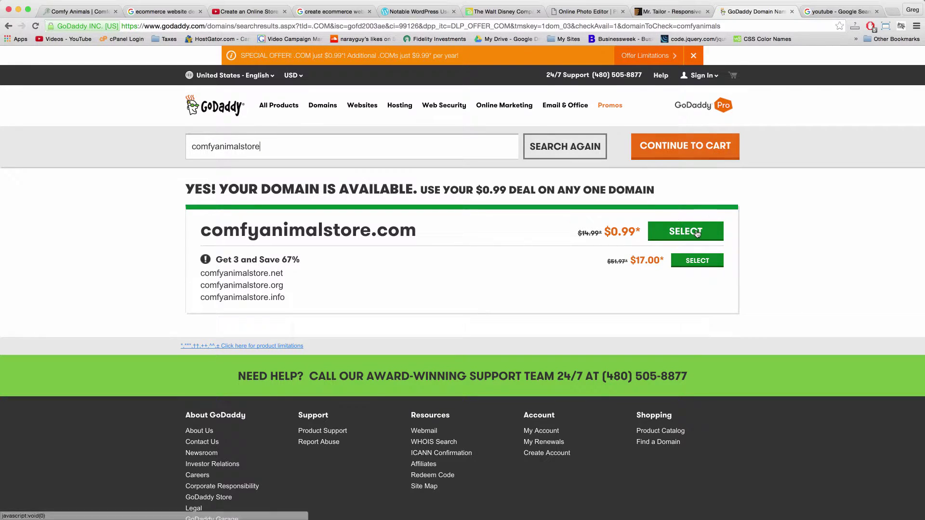
click(697, 233)
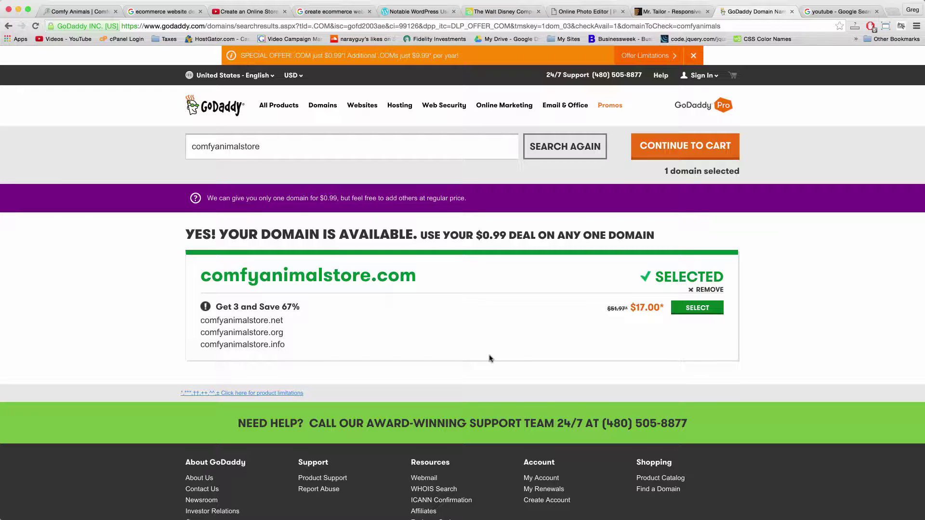
Decline the email add-ons and reach the cart with comfyanimalstore.com at $11.34 for 2 years.
click(699, 145)
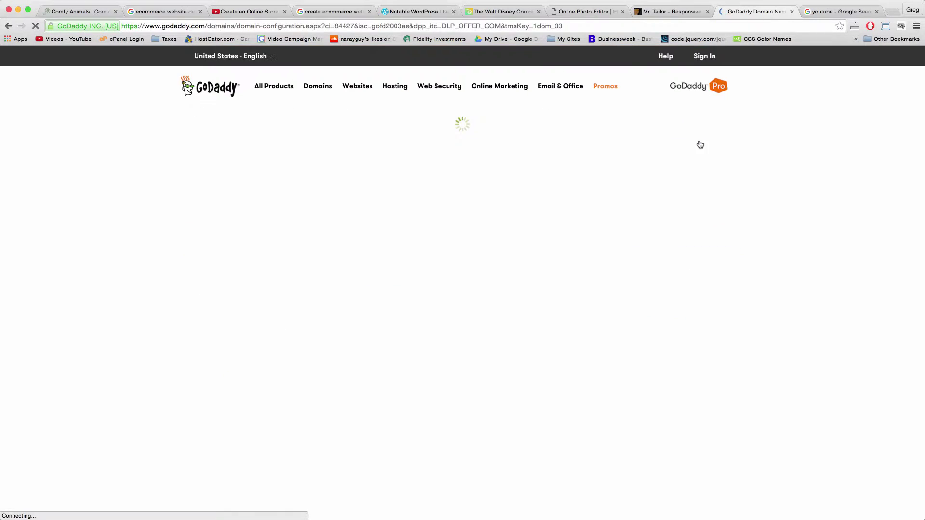
scroll(414, 241, down, 1)
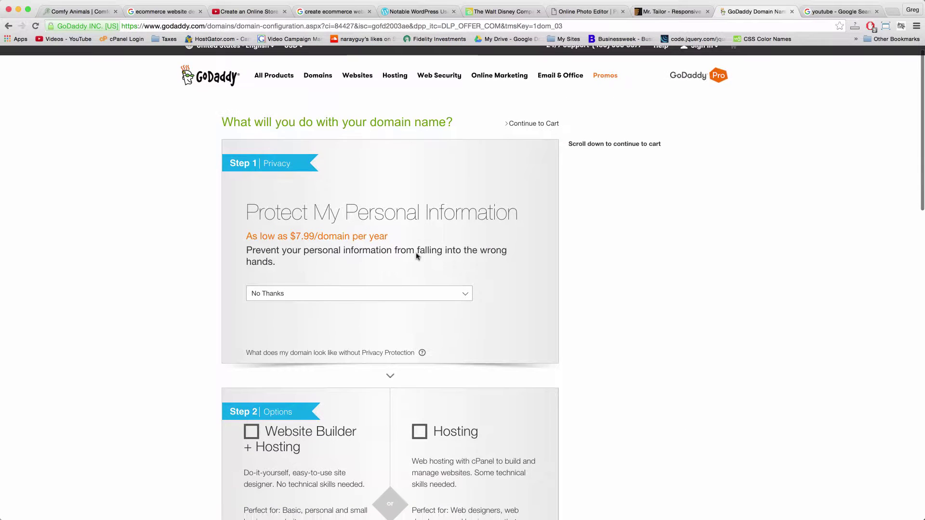
scroll(429, 215, down, 5)
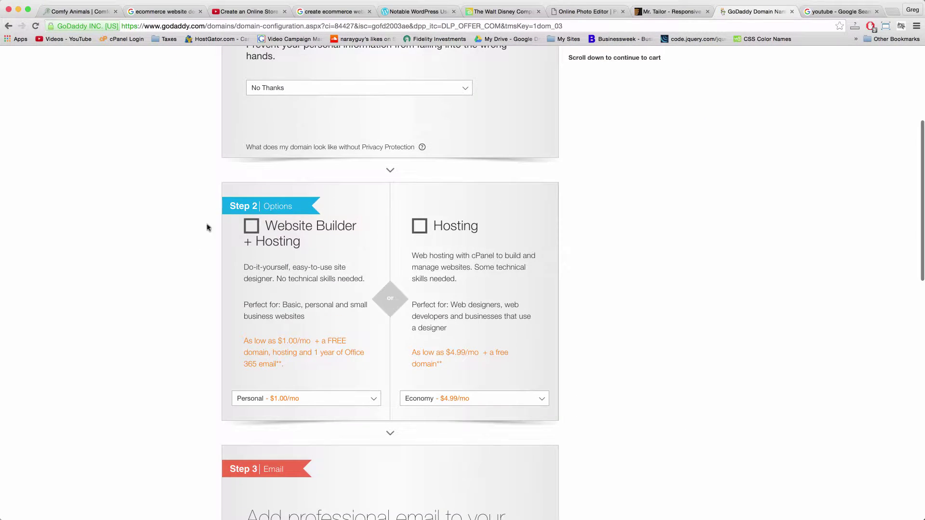
scroll(440, 301, down, 8)
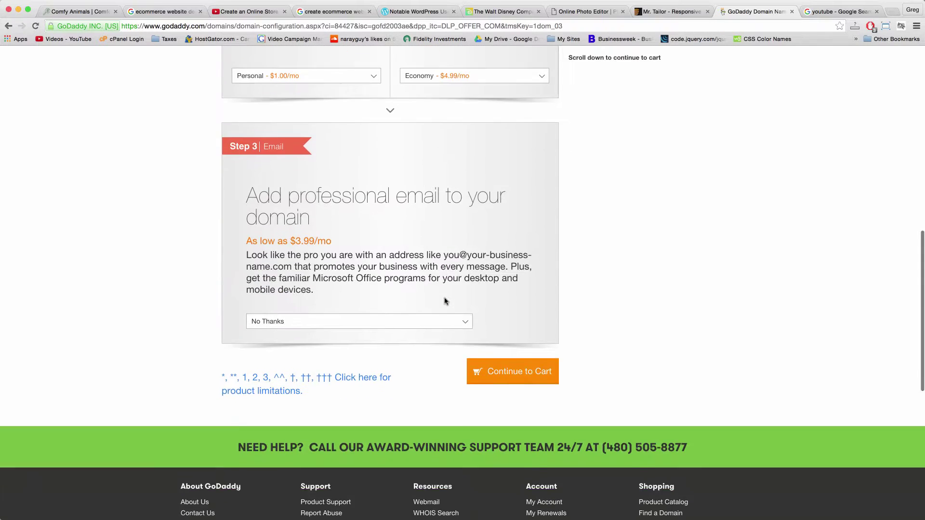
click(503, 350)
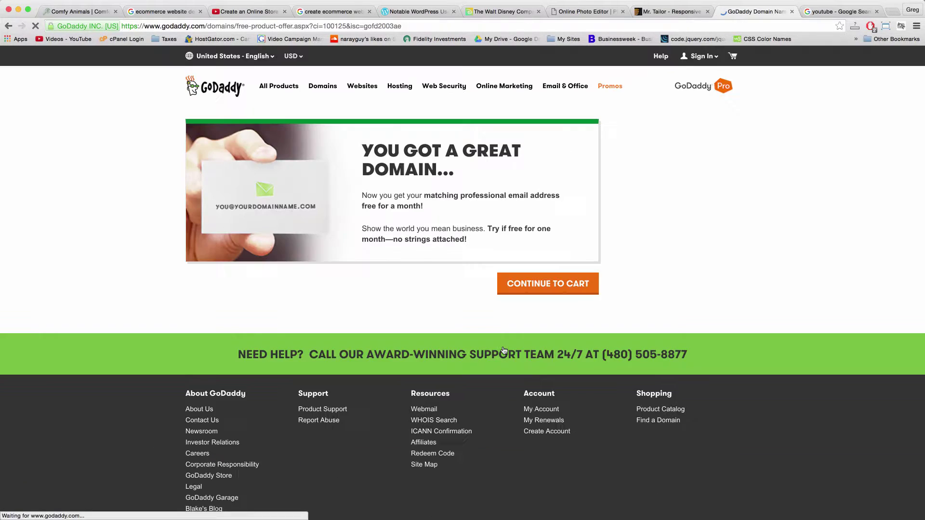
click(545, 303)
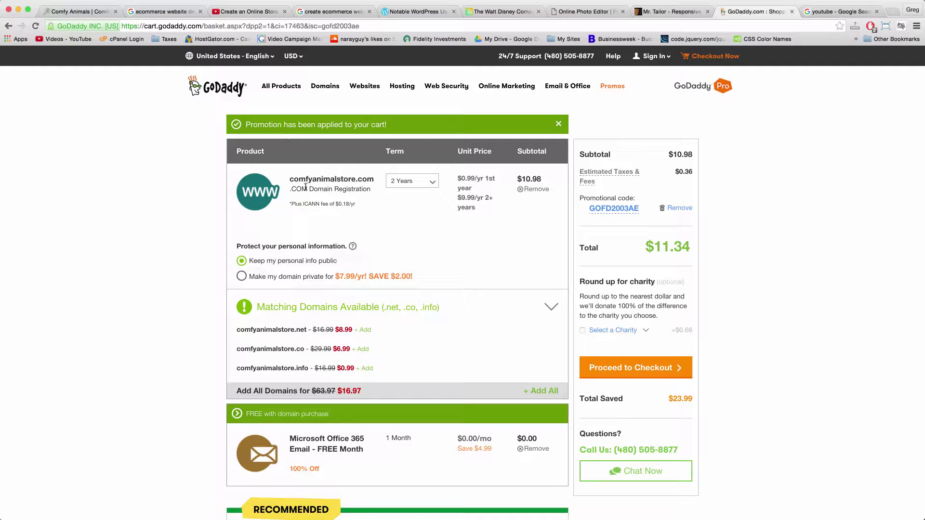
Change the comfyanimalstore.com term to 1 Year, bringing the cart to $1.17, then return to Google.
click(430, 186)
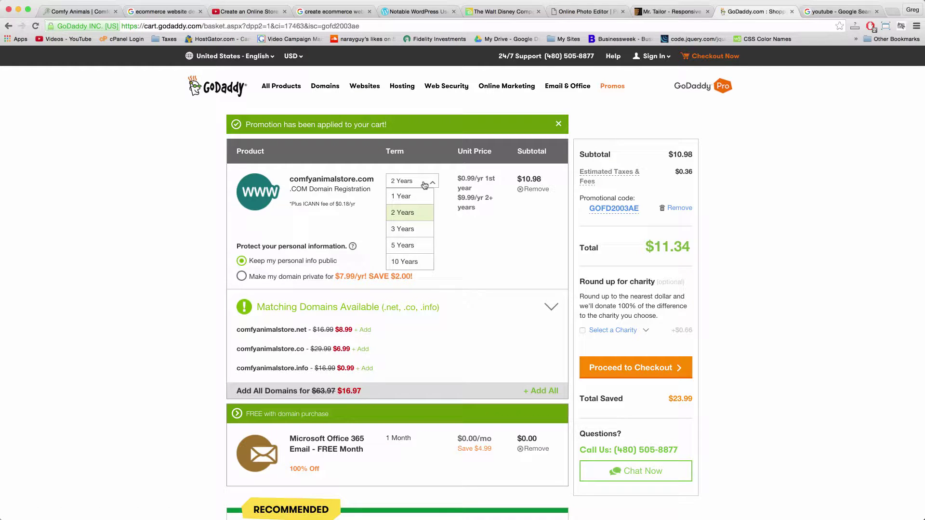
click(482, 263)
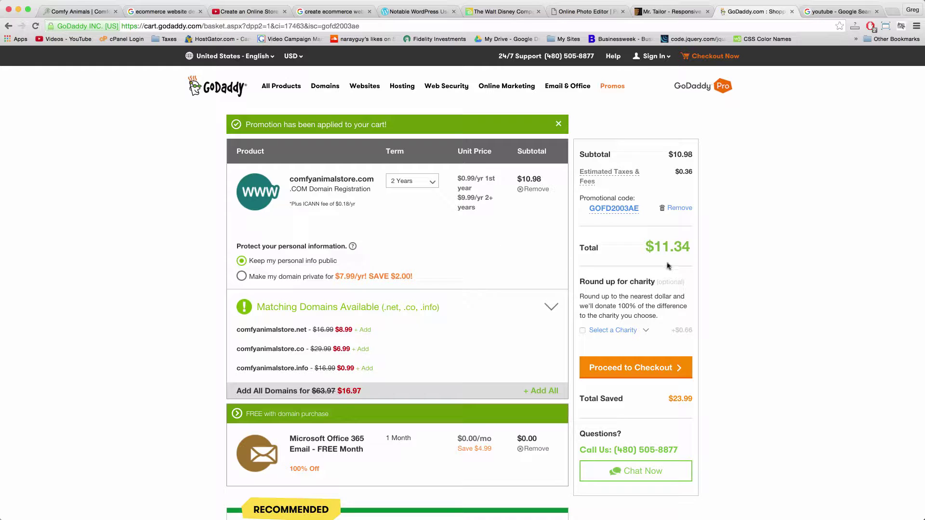
click(413, 182)
click(417, 198)
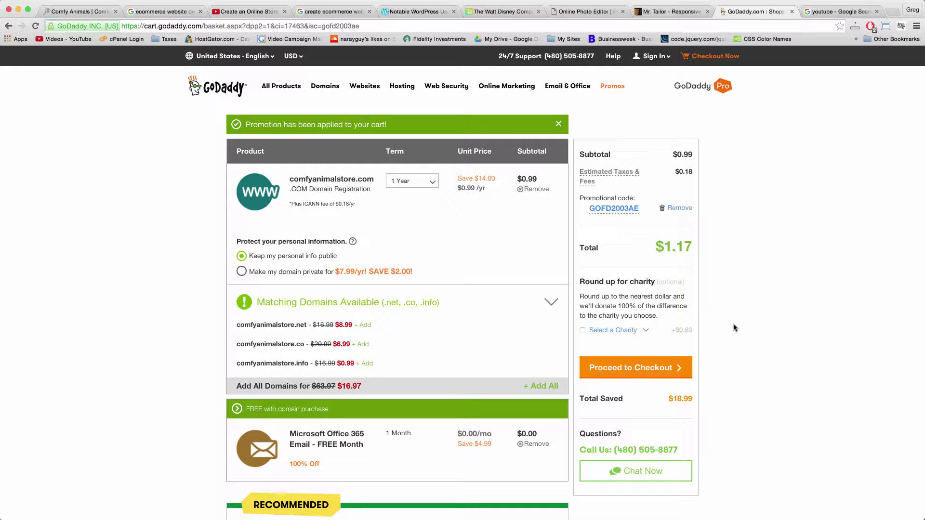
mouse_move(595, 193)
click(819, 11)
Search 'retailmenot godaddy' and look over RetailMeNot's GoDaddy promo codes page.
text(ret)
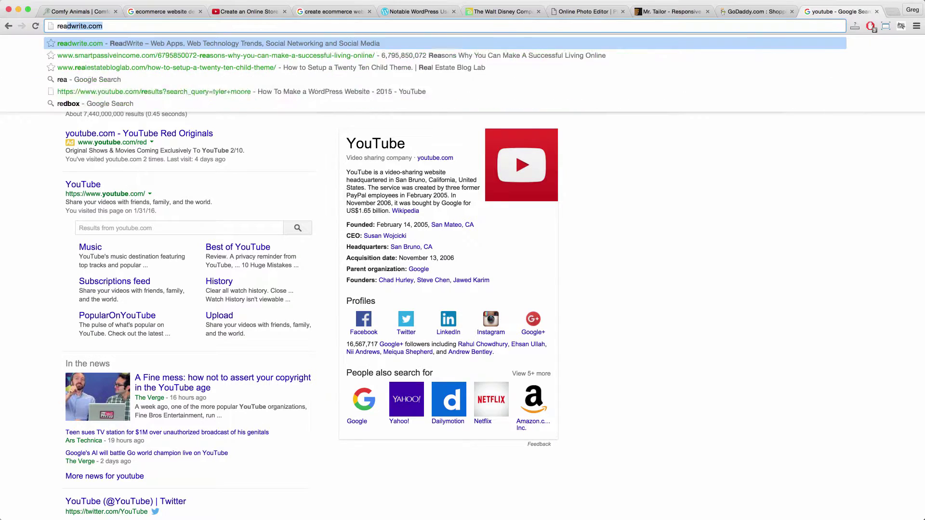
text(ail)
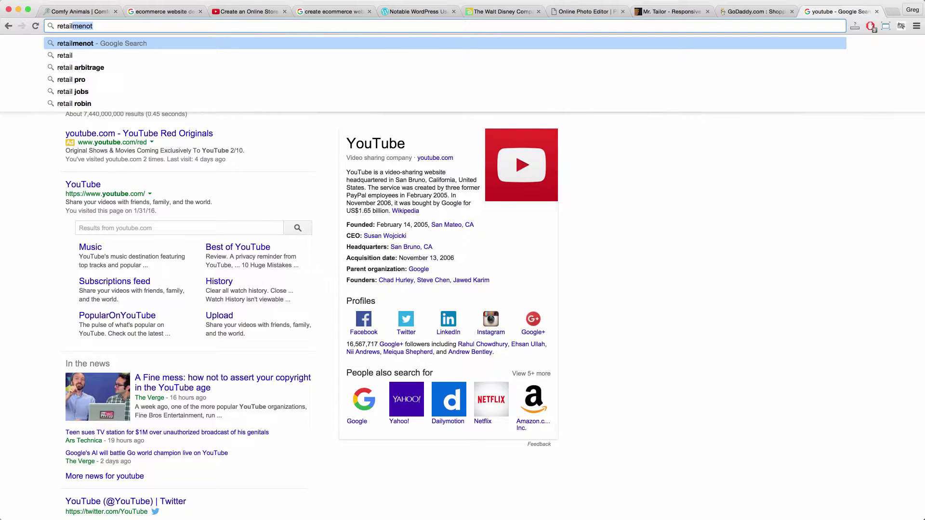
text(mentot goda)
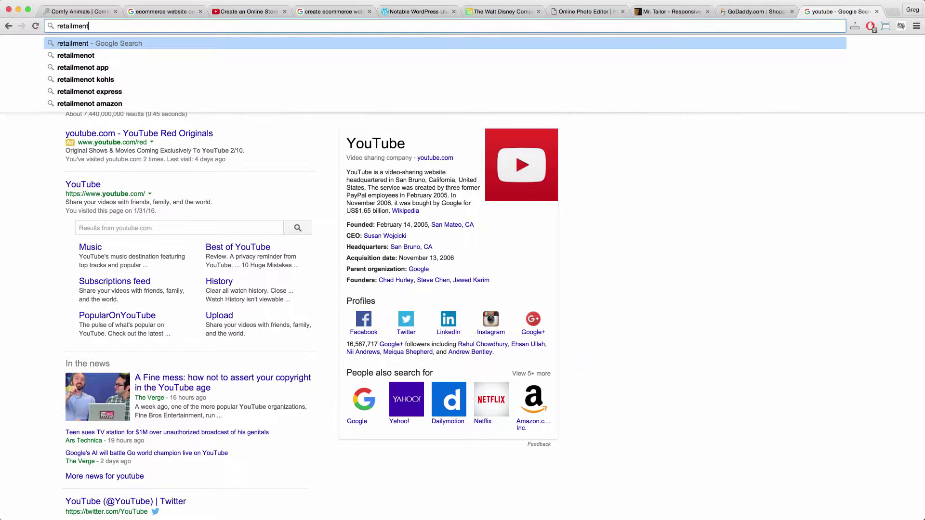
key(Return)
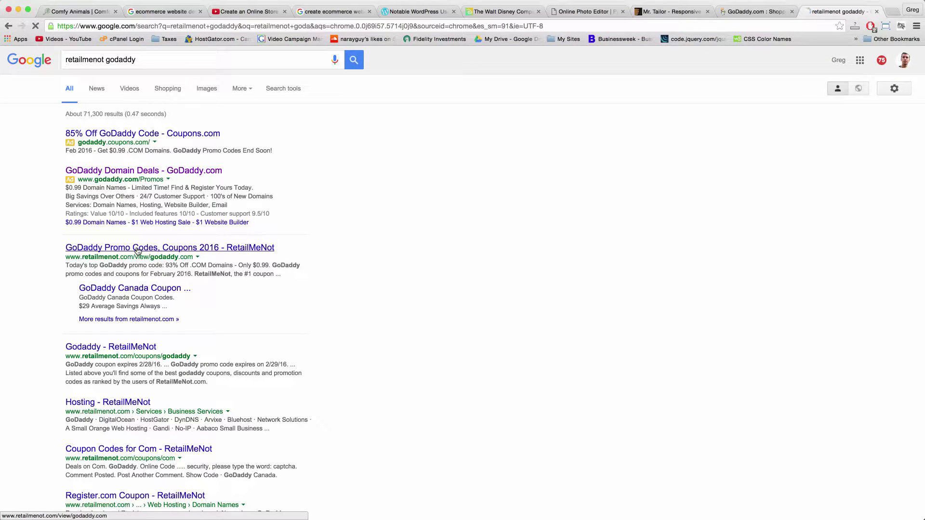
click(138, 249)
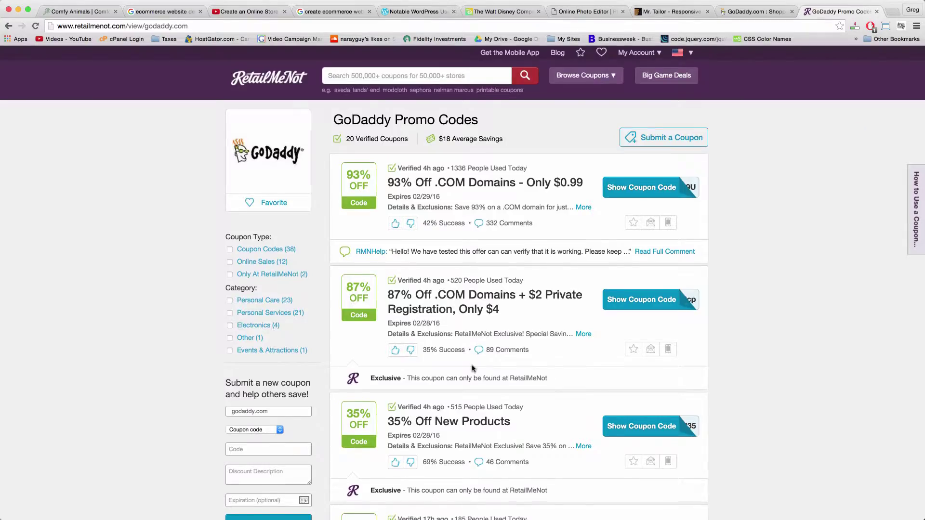
scroll(472, 369, down, 15)
scroll(472, 368, up, 15)
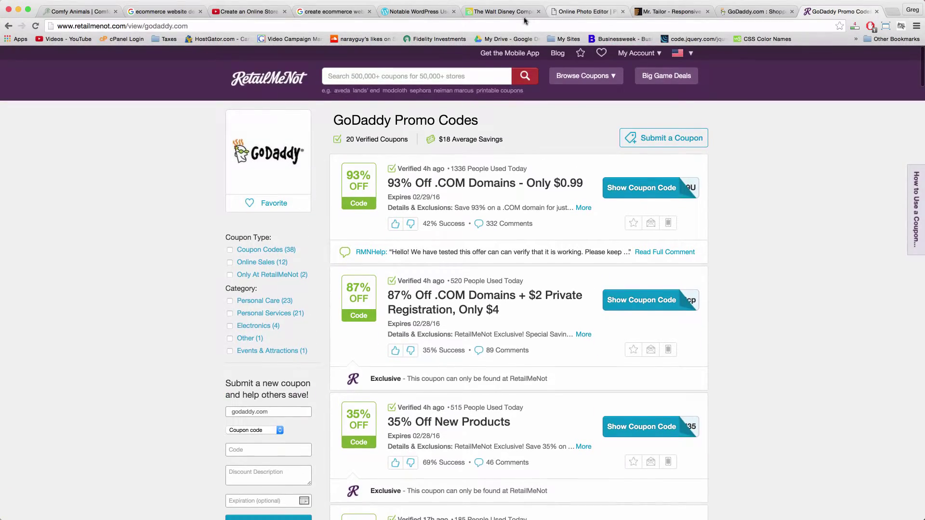
Search Google for 'fatwallet godaddy' to compare coupon sources.
click(523, 25)
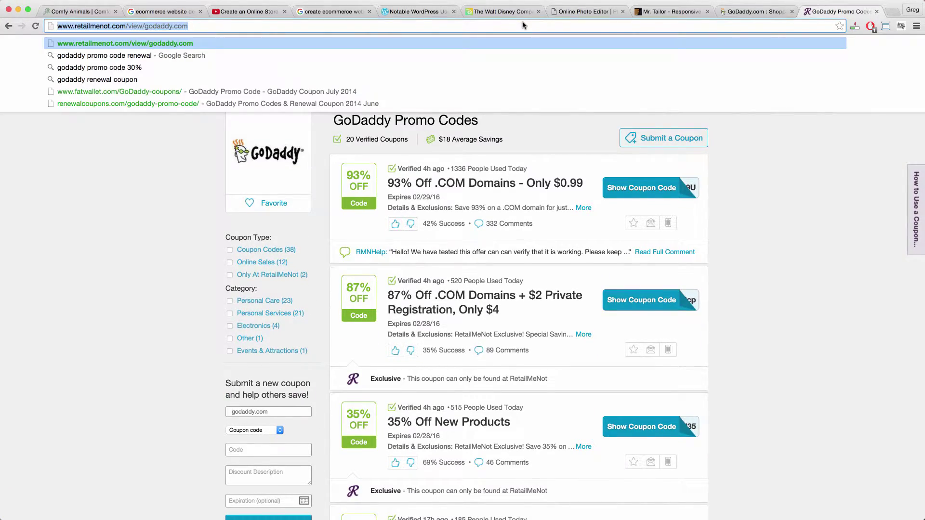
text(fatwallet g)
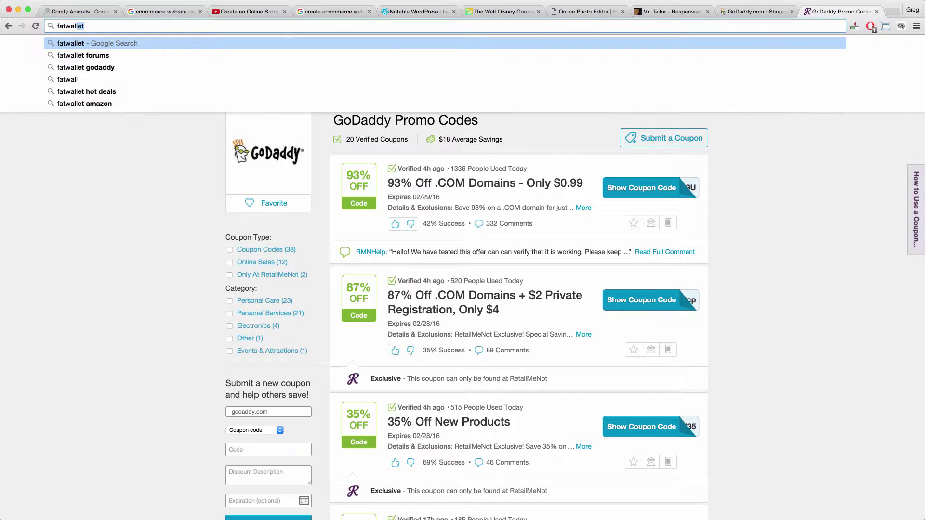
text(odaddy)
key(Return)
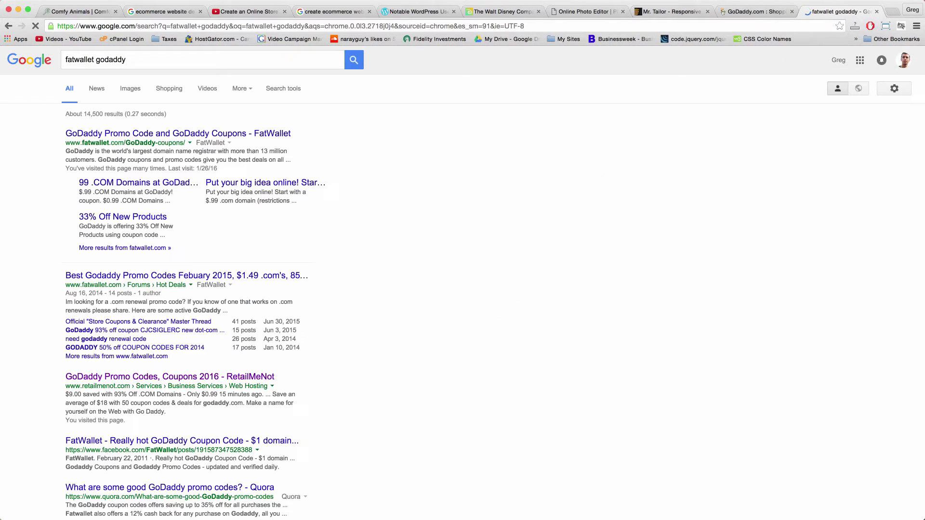
Open FatWallet's GoDaddy Promo Codes and Coupons page, then flip back to the GoDaddy cart tab.
click(186, 134)
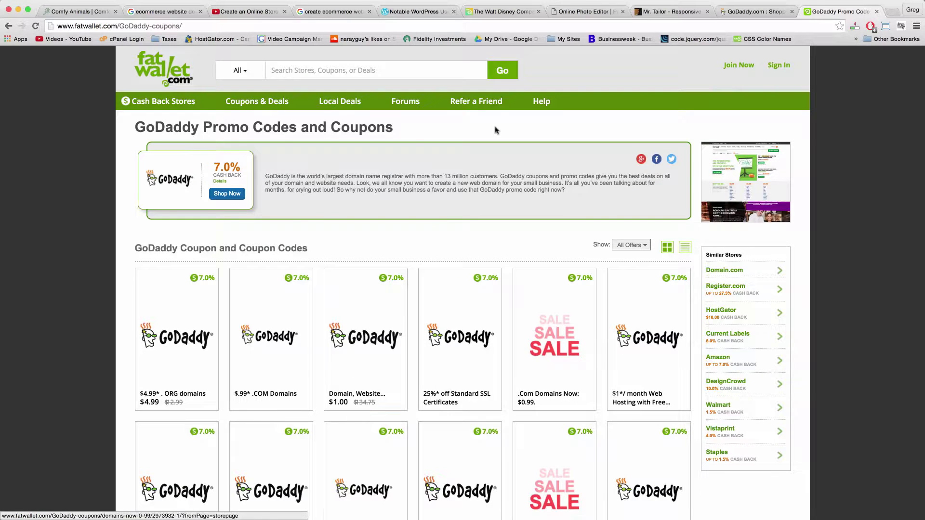
click(756, 11)
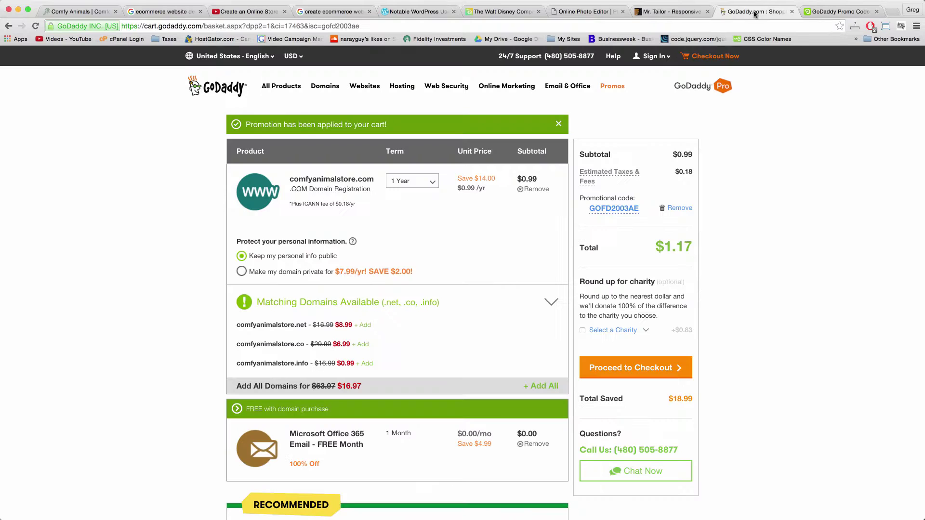
click(838, 12)
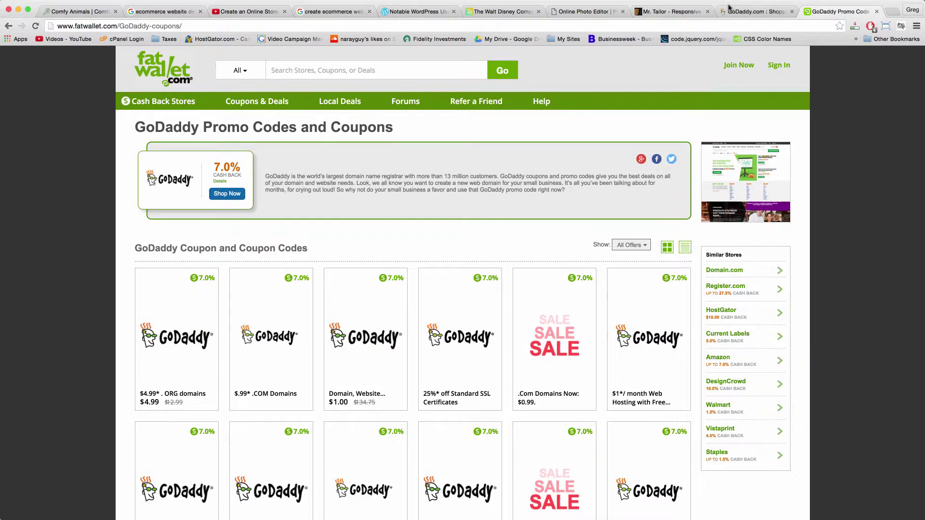
click(759, 12)
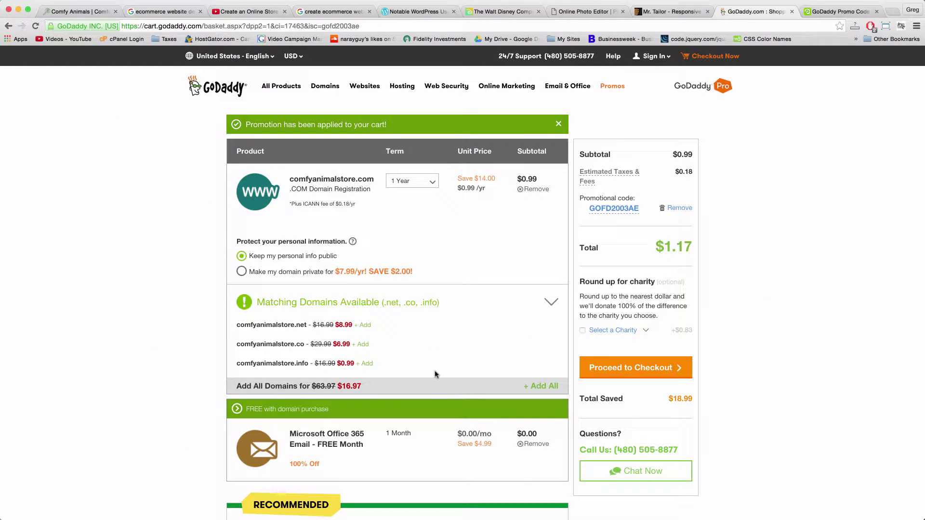
Proceed to checkout and log in as a returning customer with the customer number and account password.
click(634, 370)
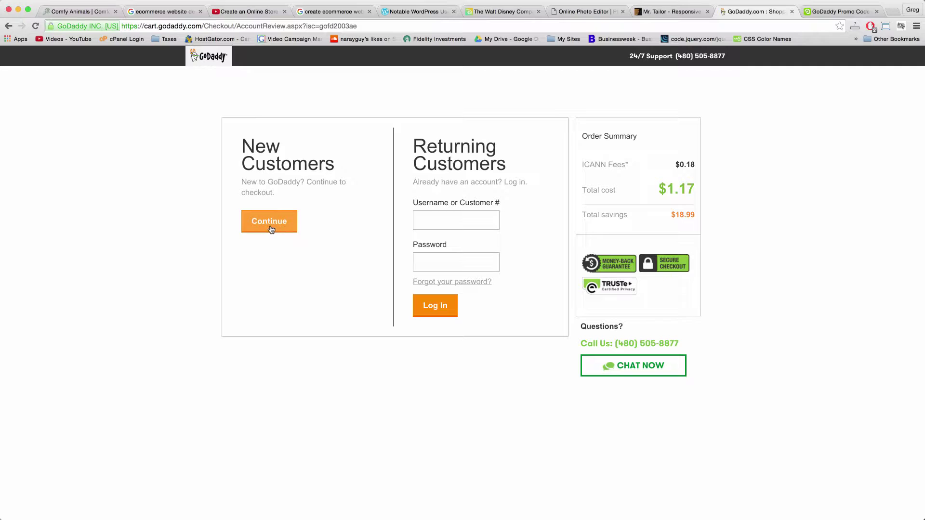
click(434, 218)
click(443, 257)
click(455, 225)
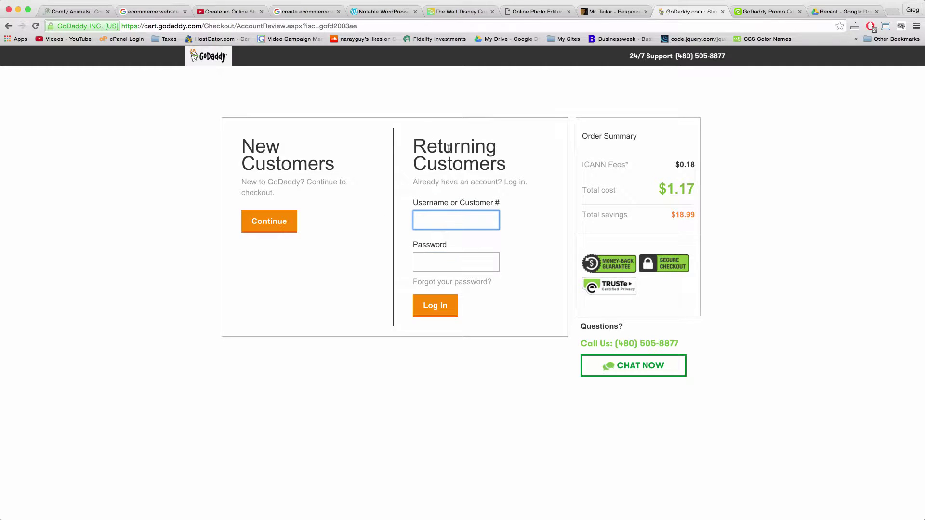
key(Tab)
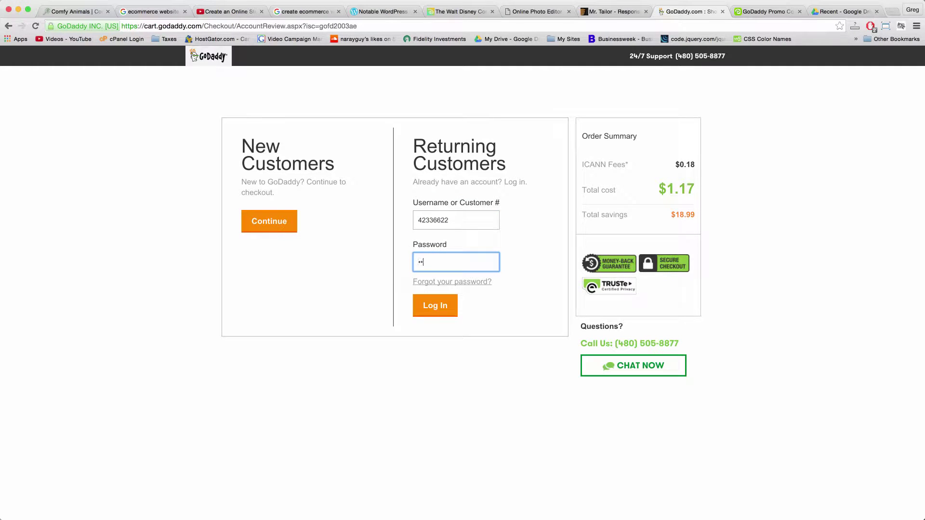
key(Return)
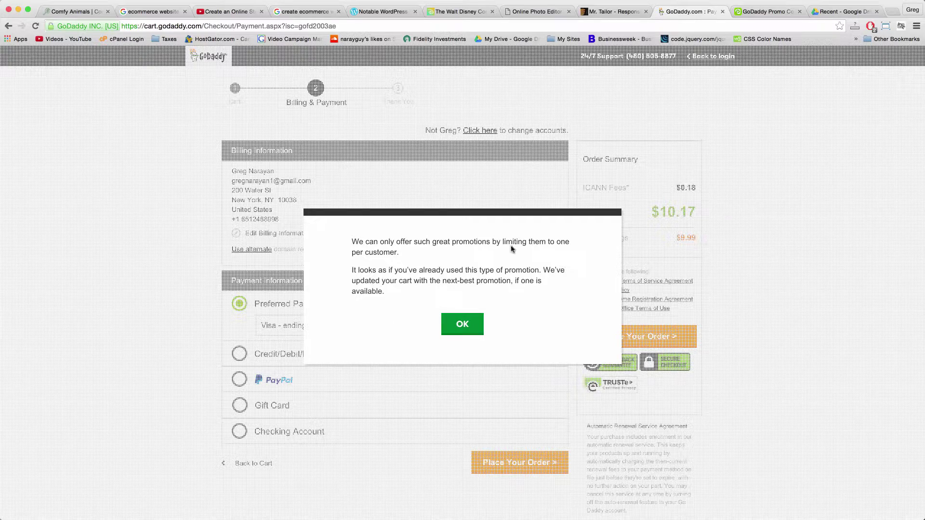
Dismiss the one-promotion-per-customer notice and go to the GoDaddy home page via the logo.
click(462, 323)
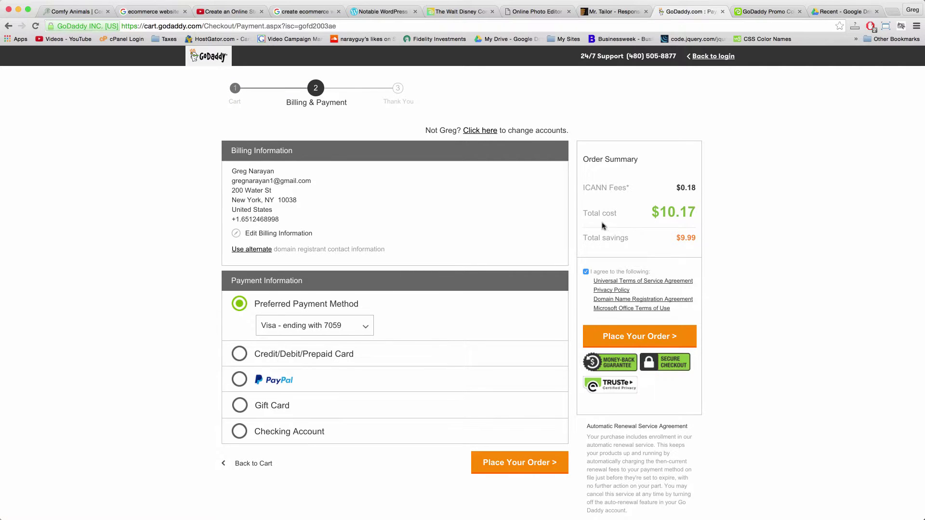
click(204, 58)
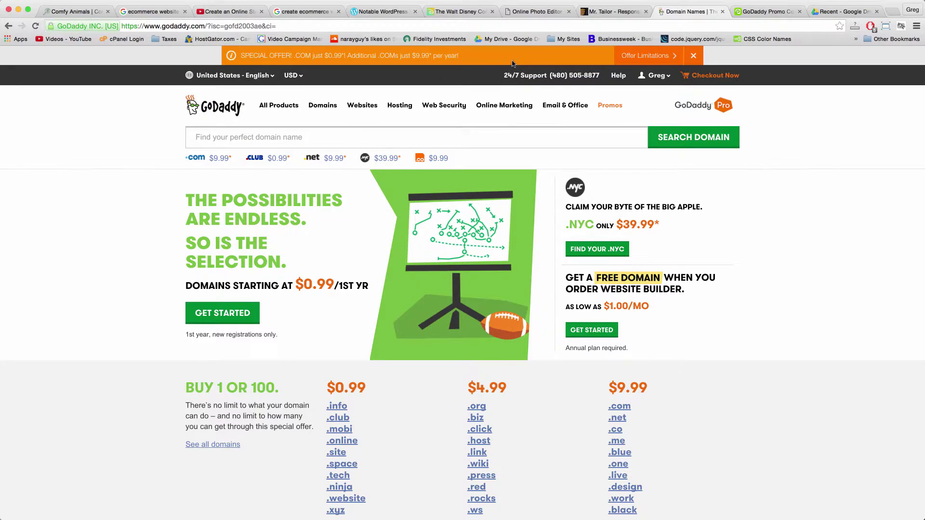
From the domain list, open COMFYANIMALS.COM details, verify NS119/NS120.HOSTGATOR.COM nameservers, then close the page.
click(663, 77)
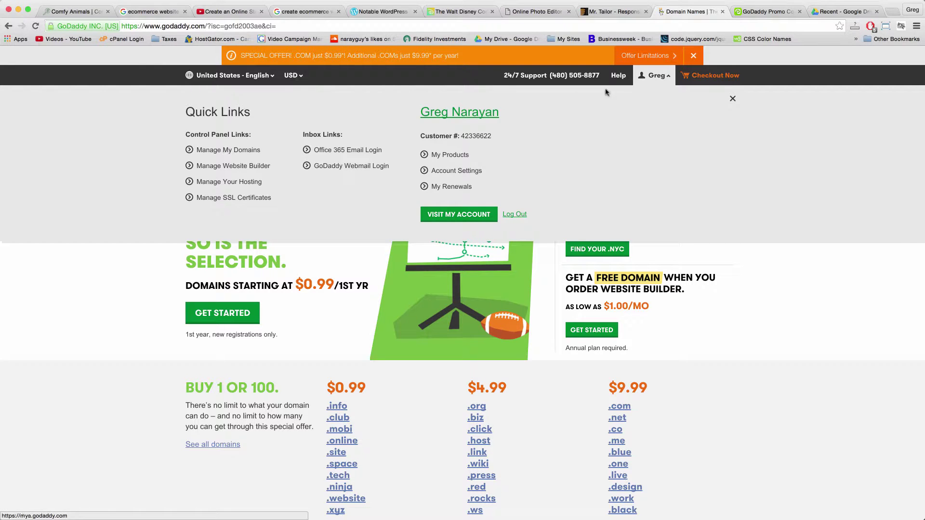
click(237, 151)
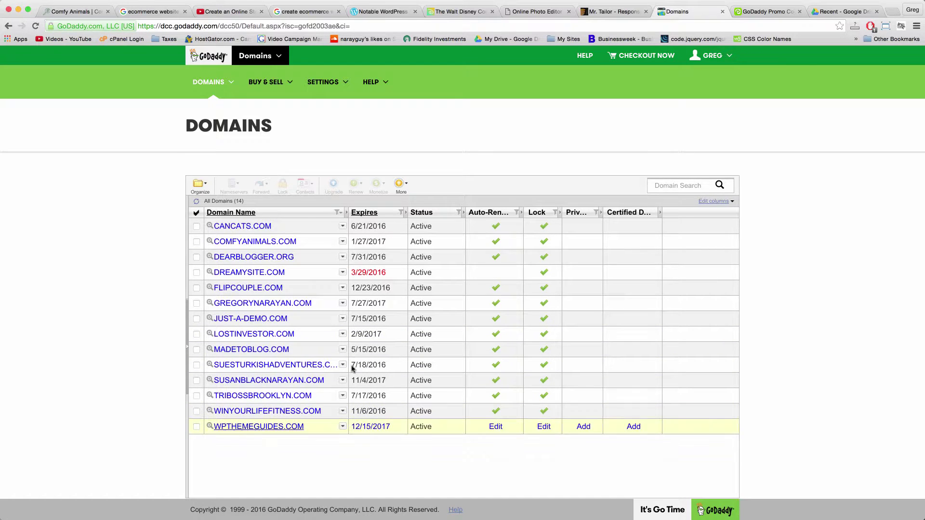
click(253, 242)
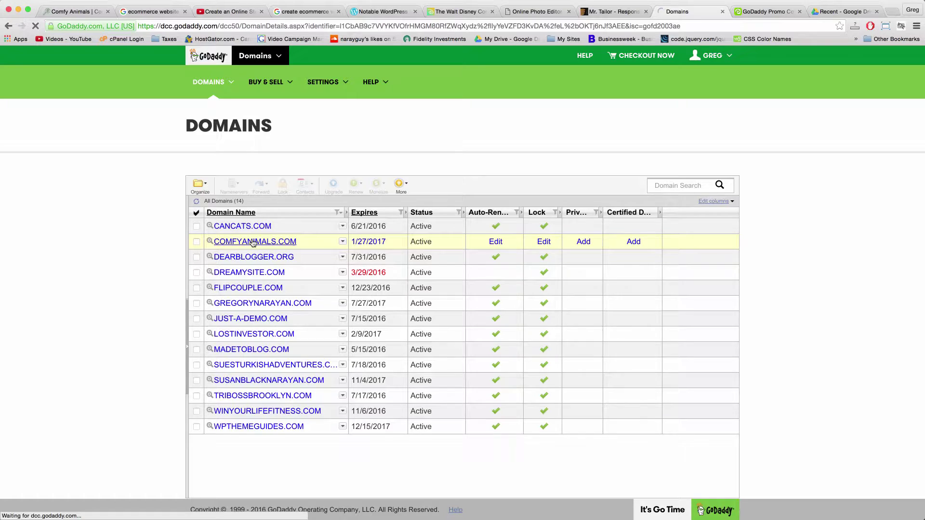
scroll(255, 258, down, 2)
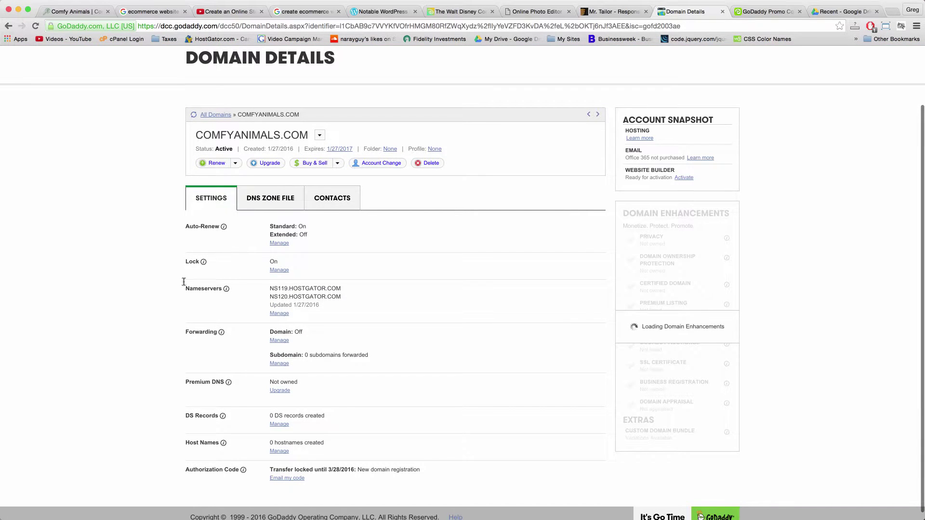
mouse_move(355, 297)
mouse_down()
mouse_move(188, 286)
mouse_move(355, 294)
mouse_up()
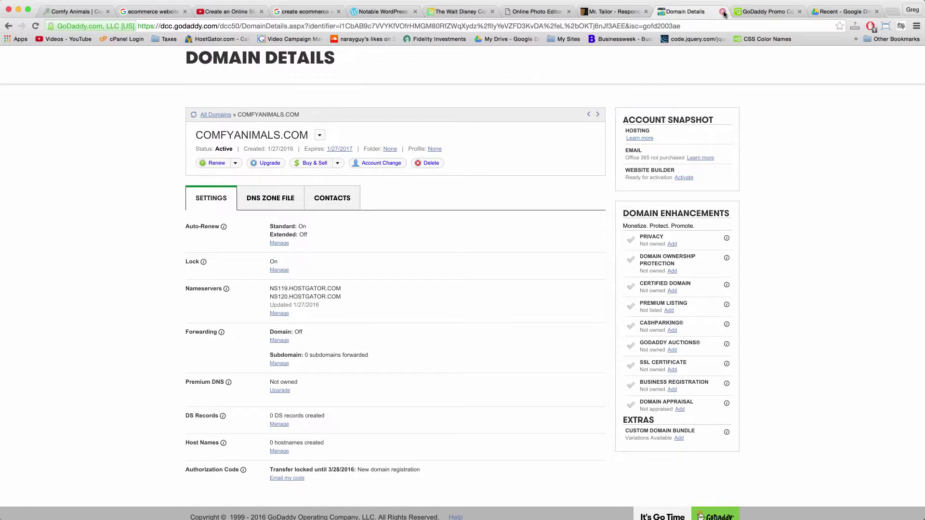
click(722, 11)
Close the leftover GoDaddy tabs and strike through the domain name line in the TextEdit checklist.
click(723, 12)
click(723, 11)
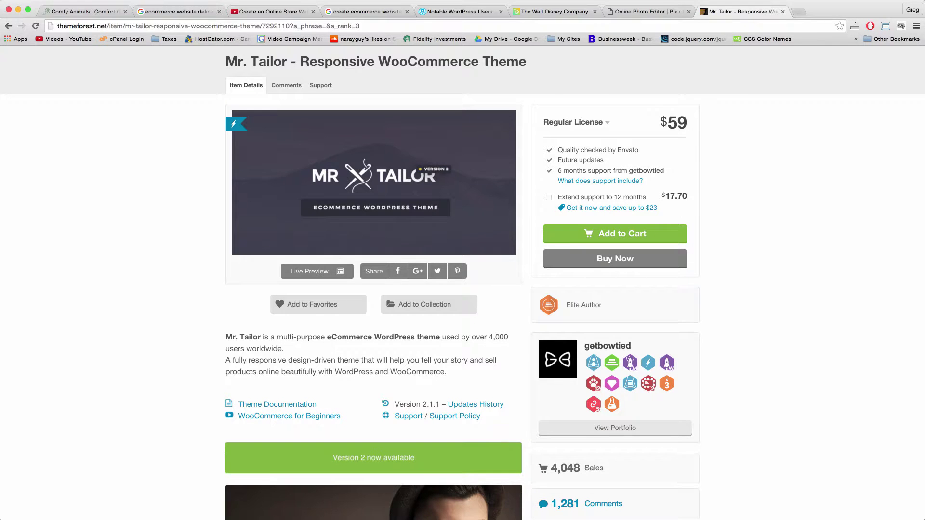
key(super+Tab)
drag(846, 150, 554, 149)
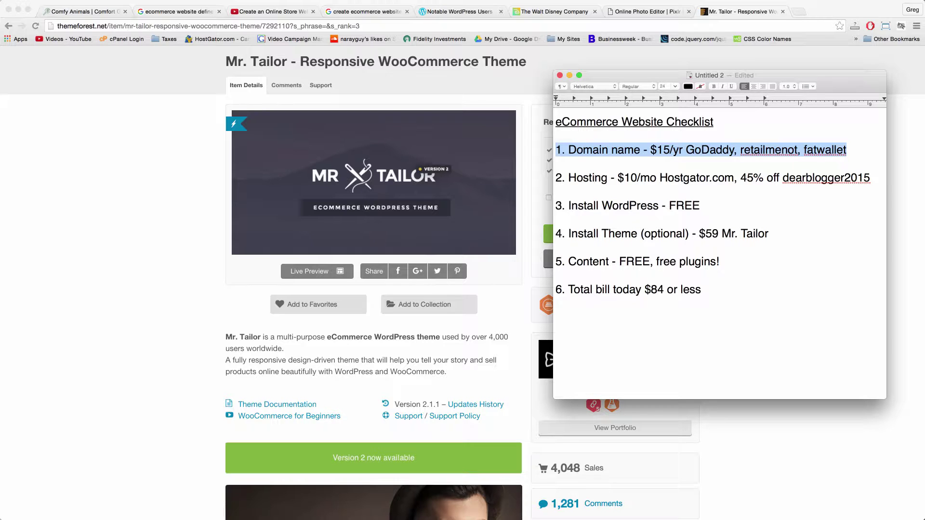
click(704, 219)
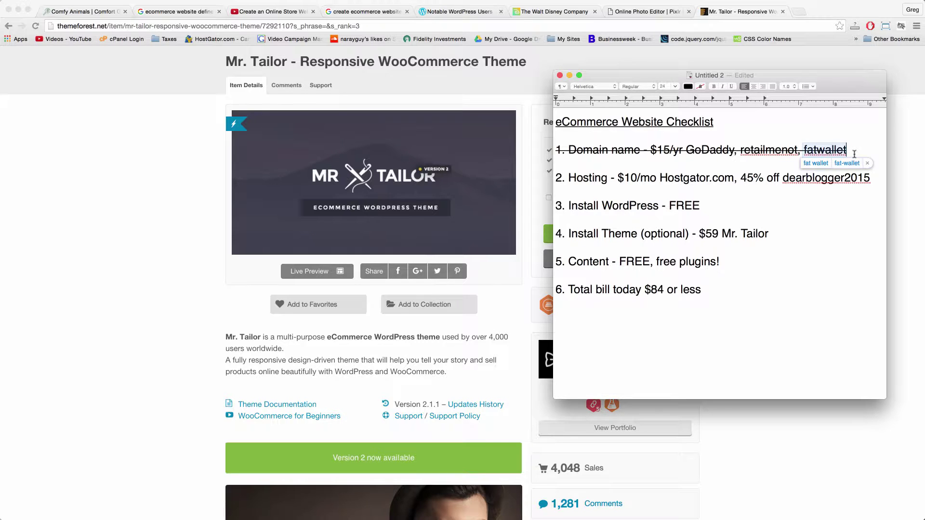
Add '$1.17 or $10.17' on a new line beneath the domain item, then return to Chrome.
key(Return)
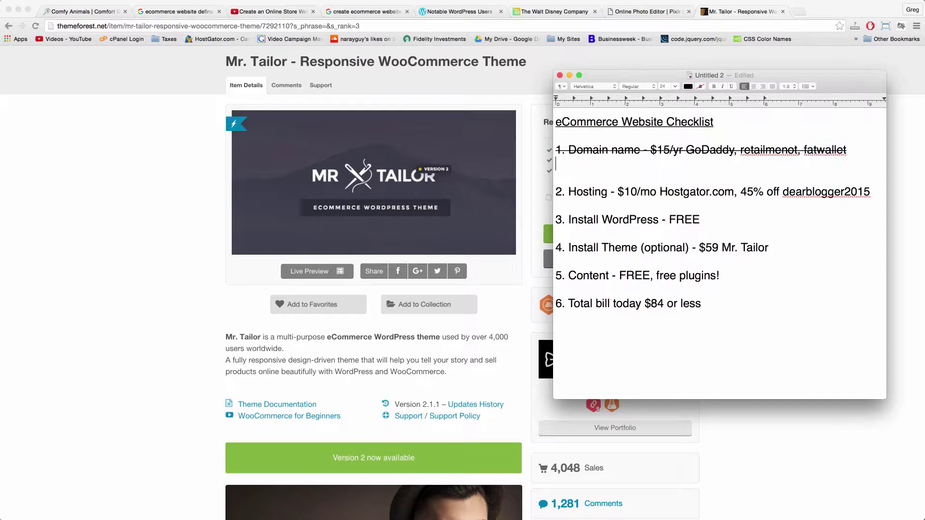
text($1.17 or $10.17)
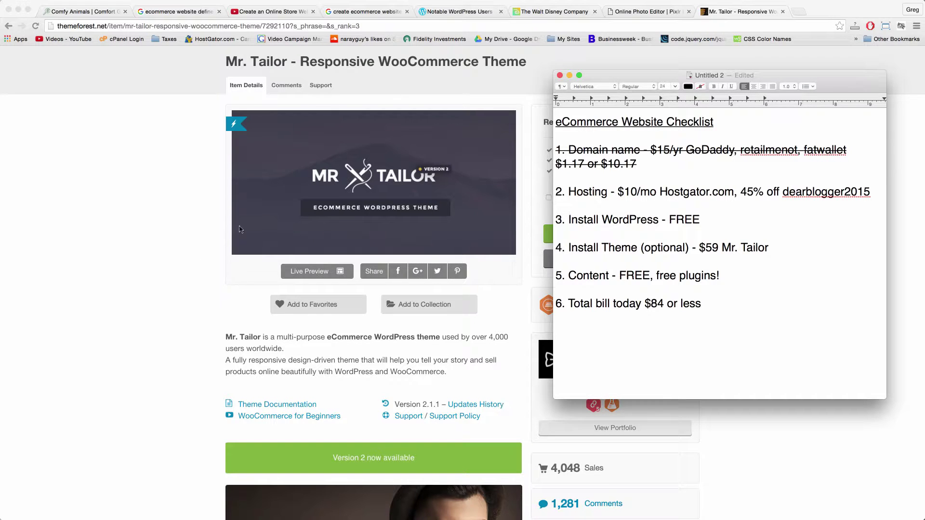
click(129, 293)
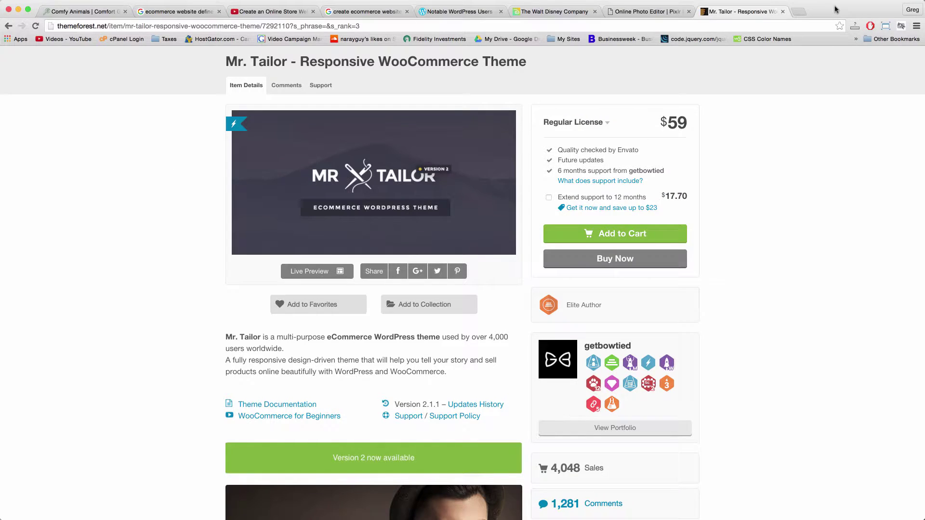
Load hostgator.com in a new Chrome tab.
click(801, 14)
text(hostga)
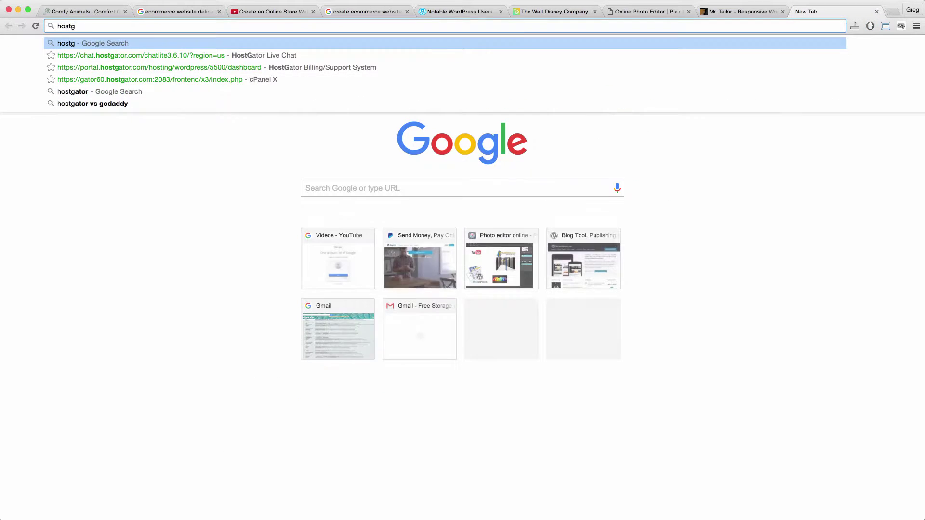
text(tor.com)
key(Return)
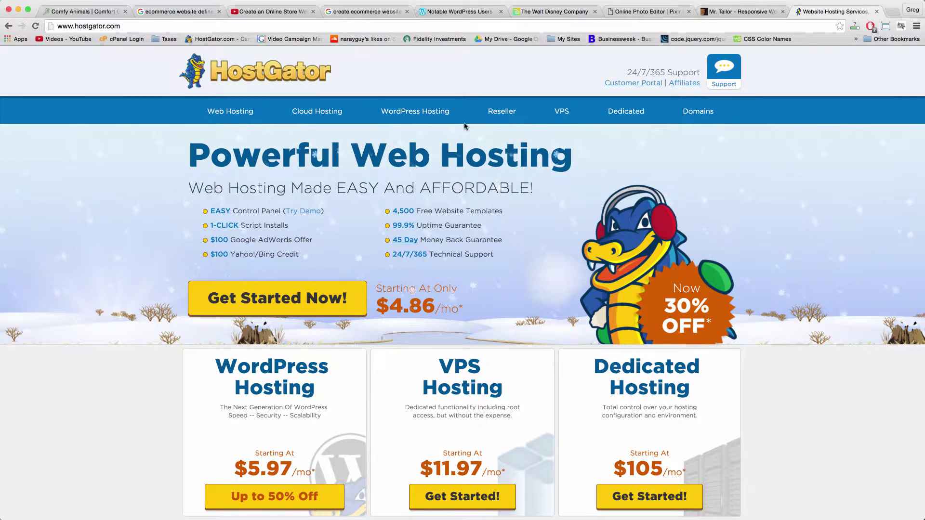
click(728, 85)
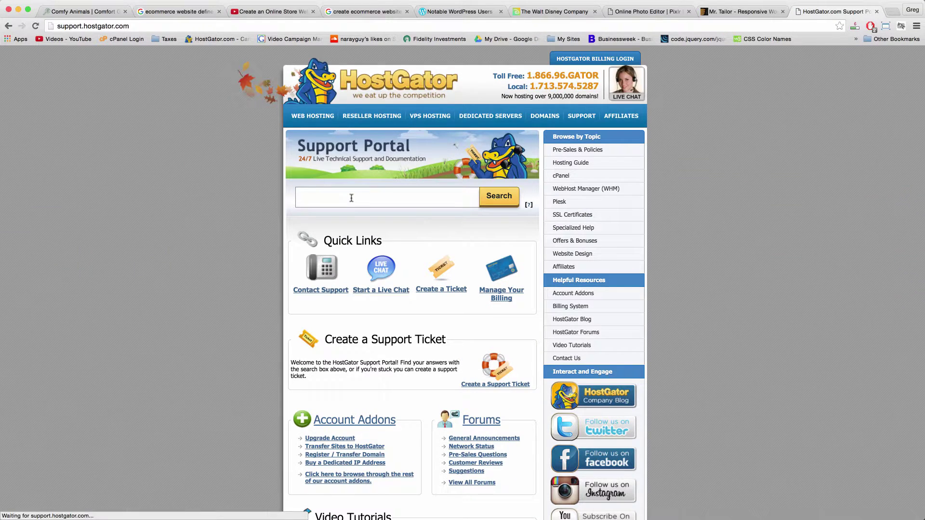
click(379, 275)
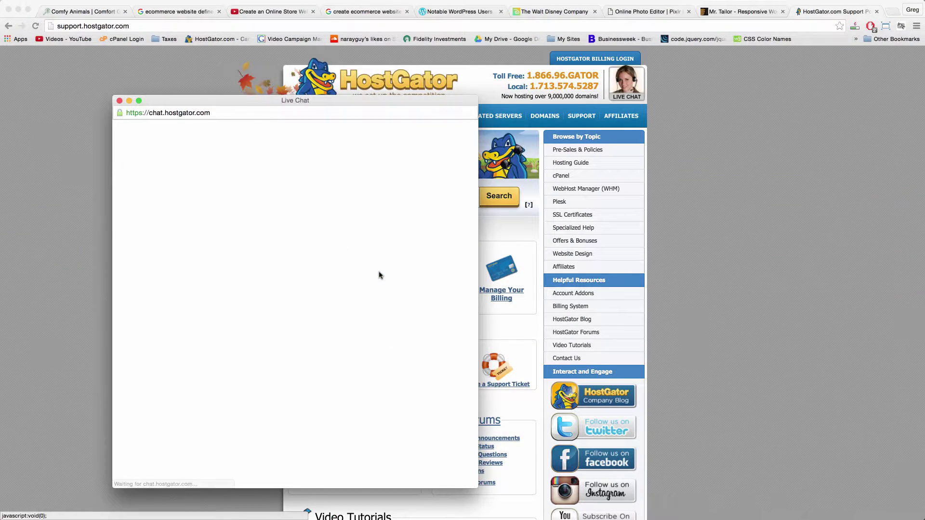
drag(286, 101, 343, 91)
click(388, 249)
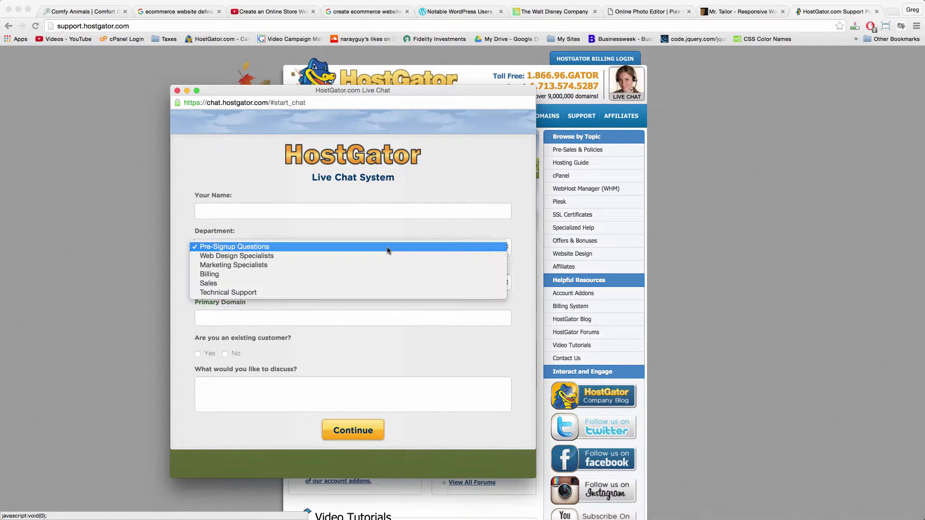
key(s)
key(Return)
key(w)
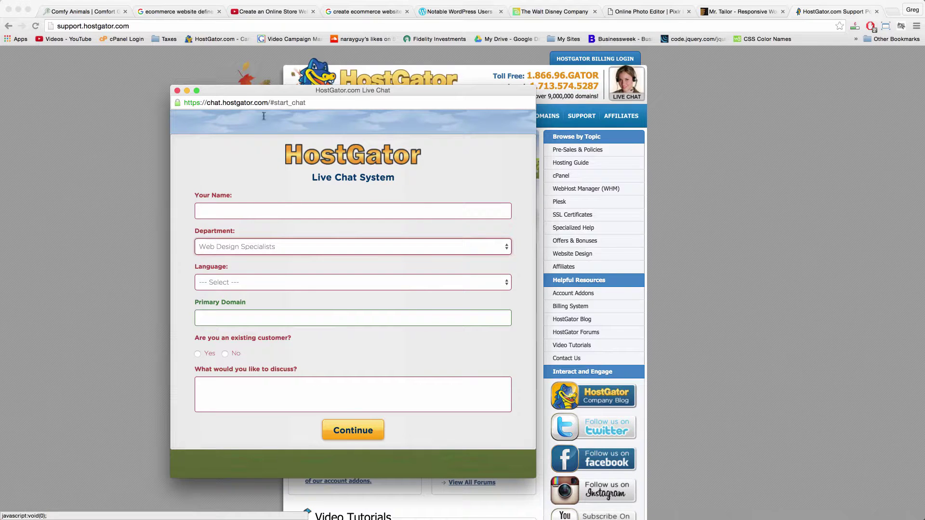
drag(301, 91, 450, 91)
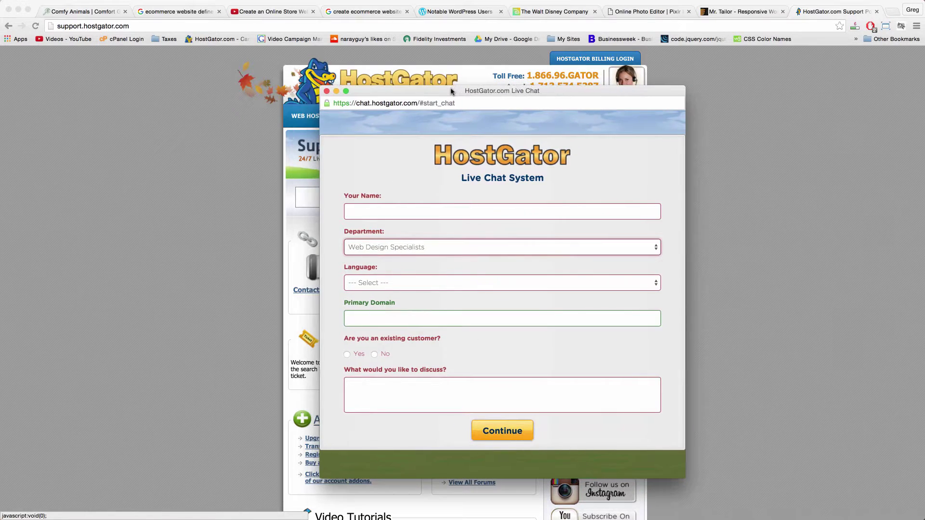
click(326, 92)
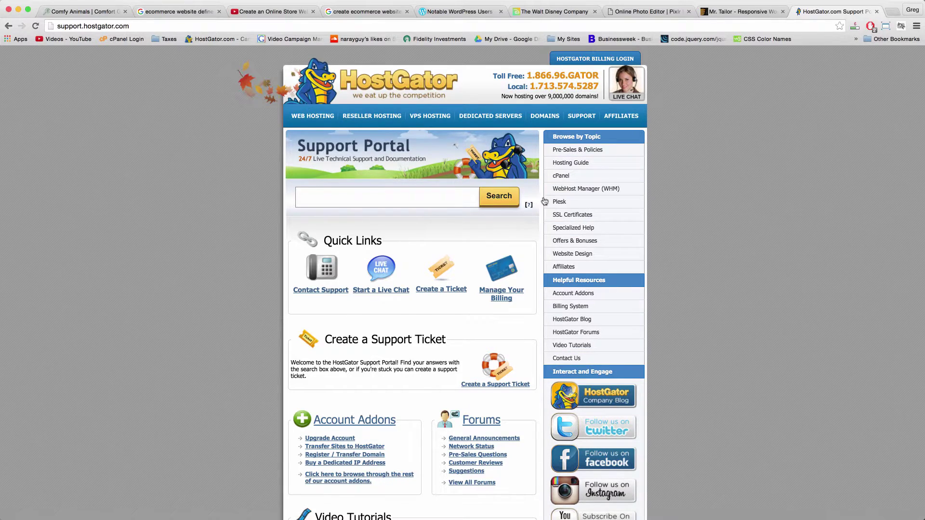
click(8, 26)
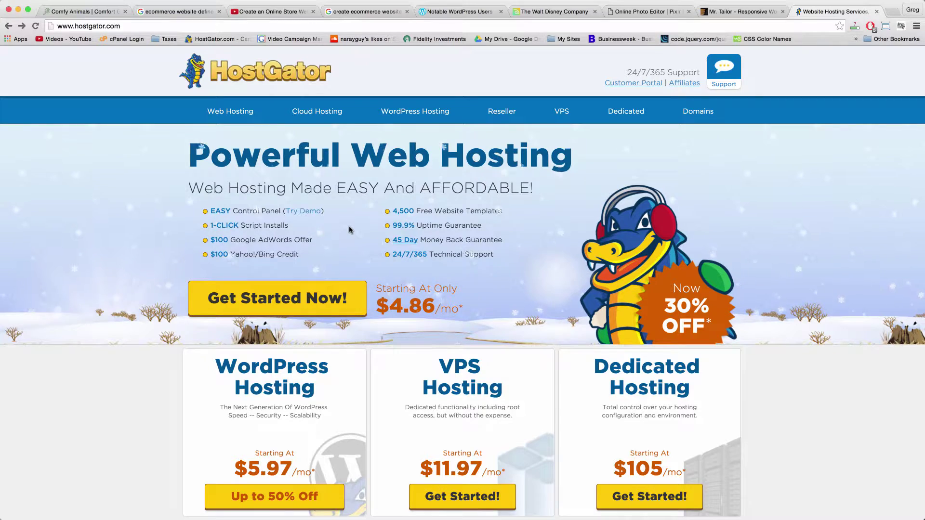
Scroll through the HostGator home page and choose Get Started Now! to reach shared hosting plans.
scroll(492, 292, down, 10)
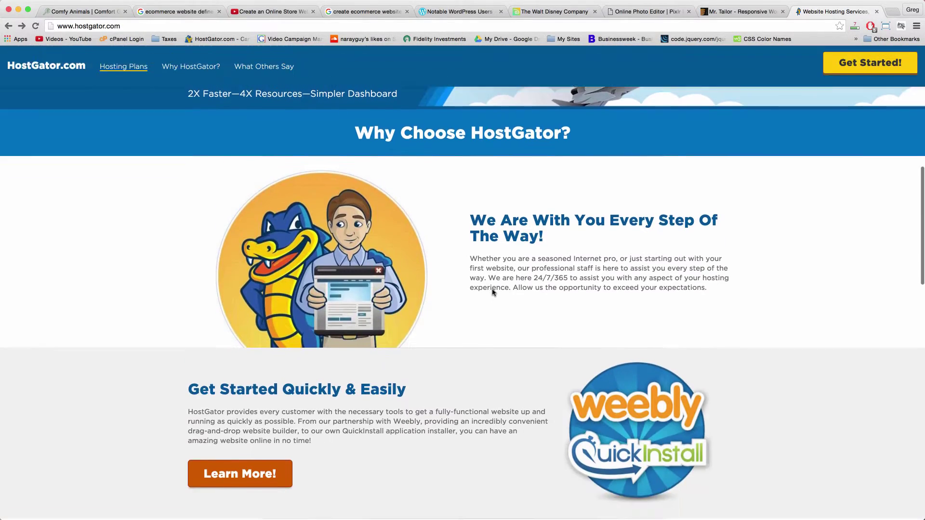
scroll(493, 292, down, 10)
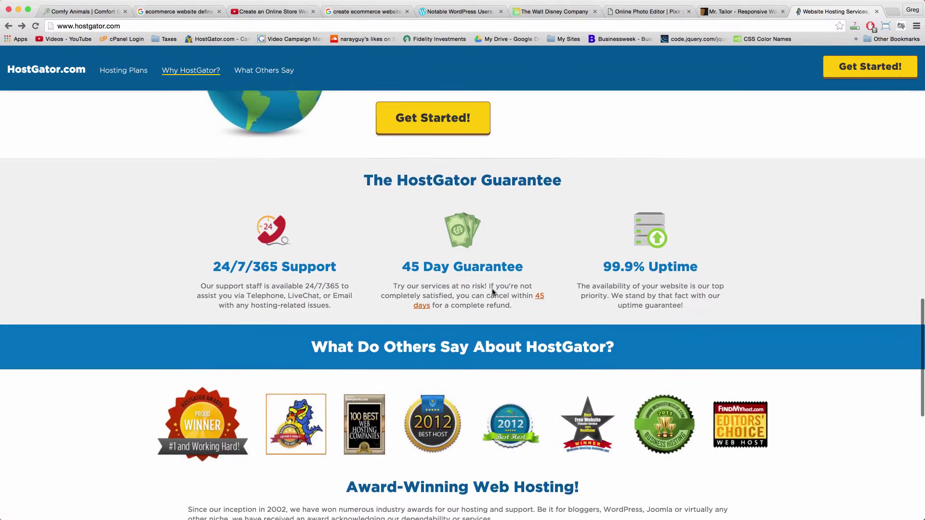
scroll(493, 292, down, 10)
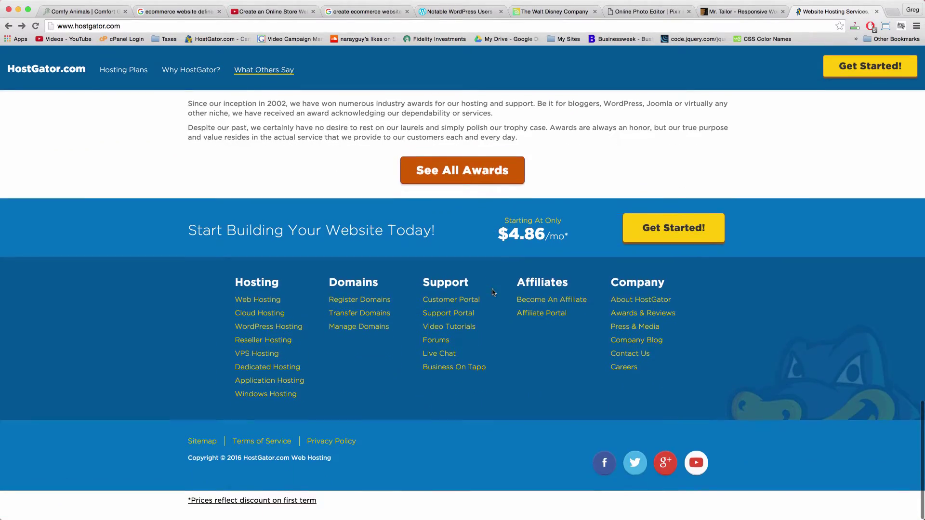
scroll(492, 292, up, 20)
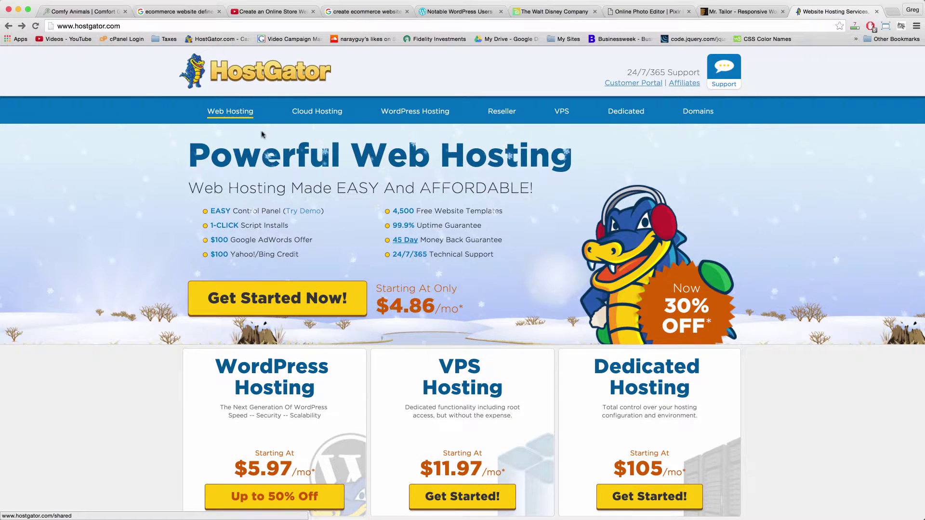
click(291, 294)
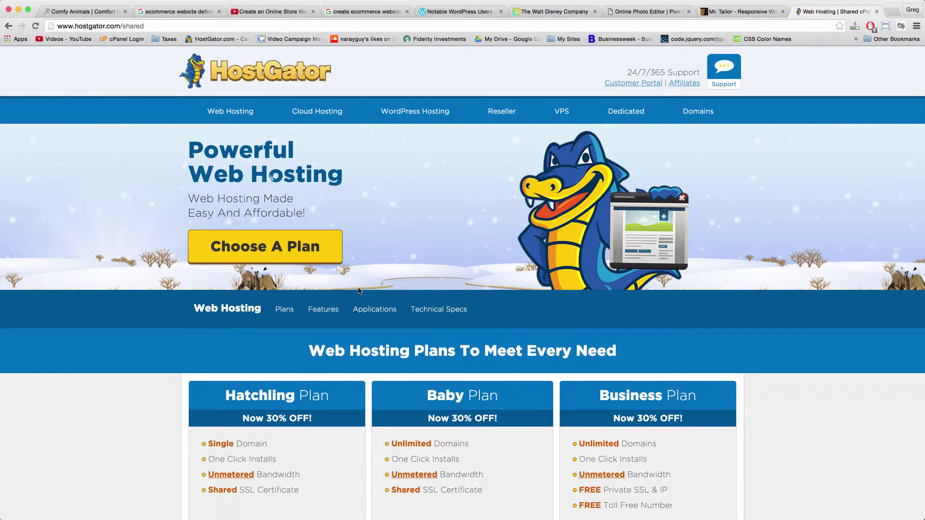
Compare the plan cards, highlighting Unlimited Domains, Unmetered Bandwidth and the Business Plan's private SSL & IP.
scroll(353, 221, down, 5)
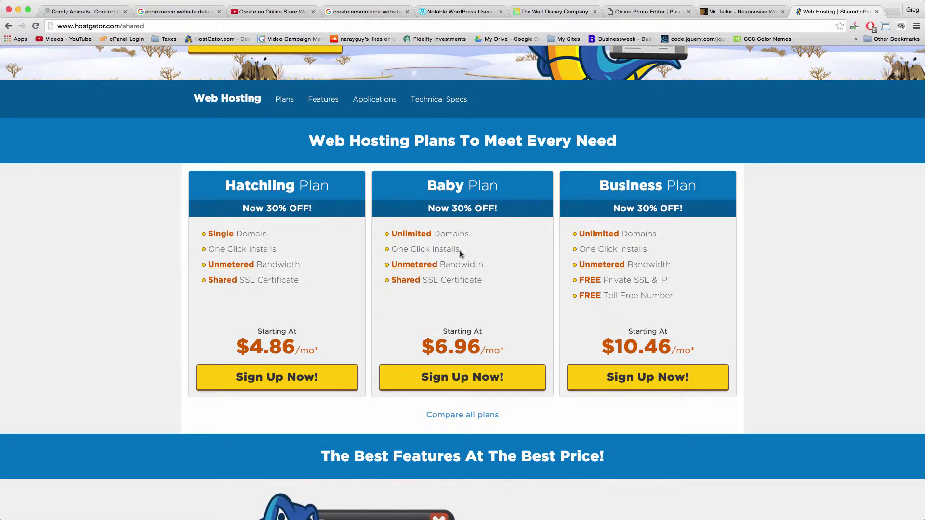
double_click(436, 234)
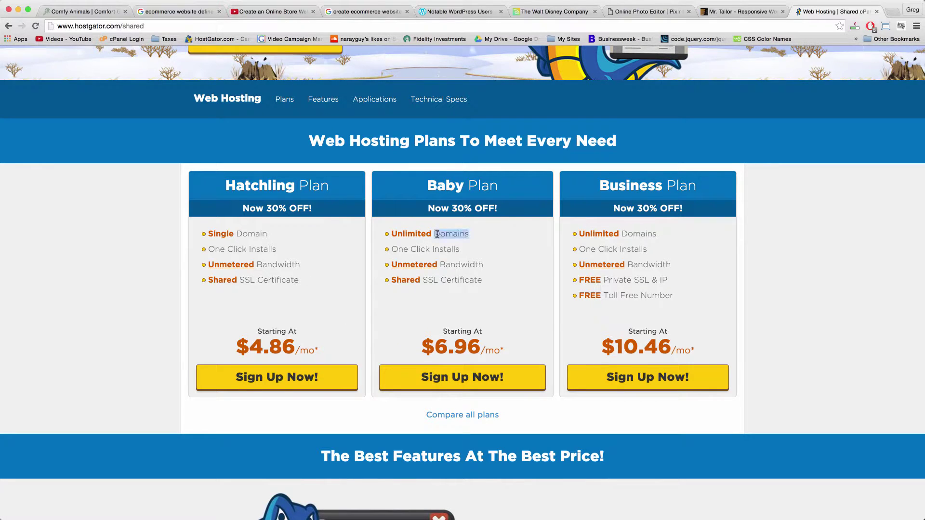
double_click(438, 247)
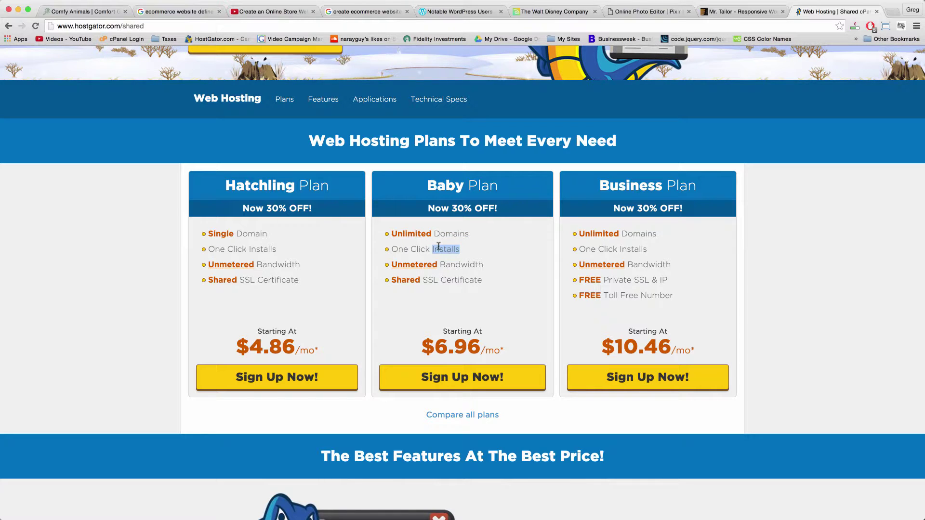
click(438, 246)
double_click(465, 265)
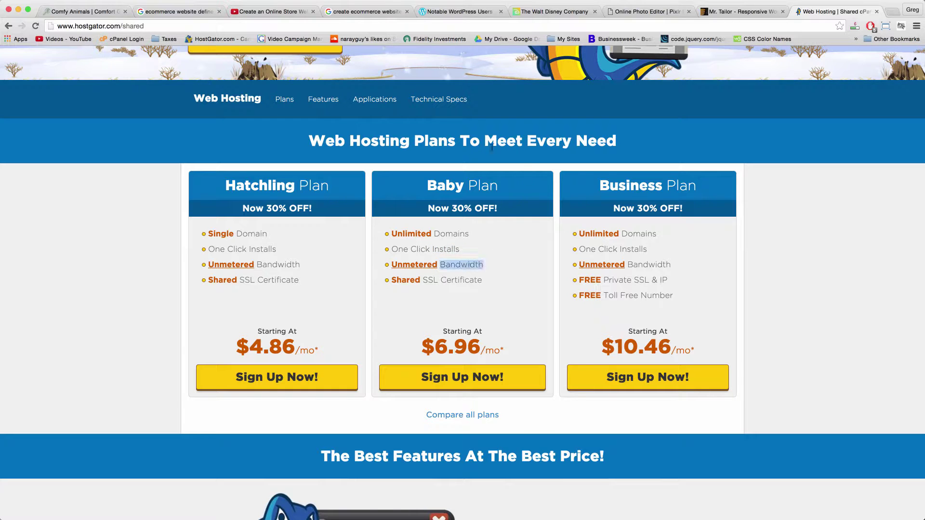
click(456, 296)
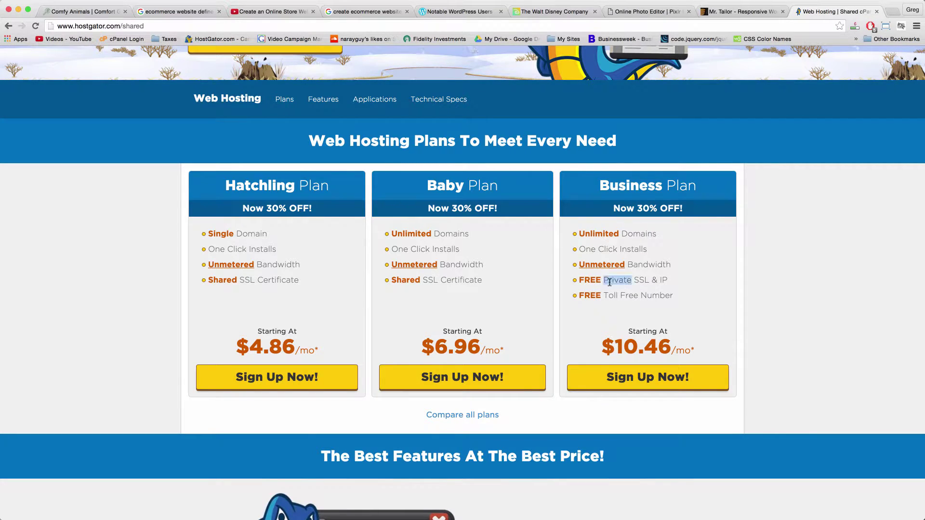
click(642, 282)
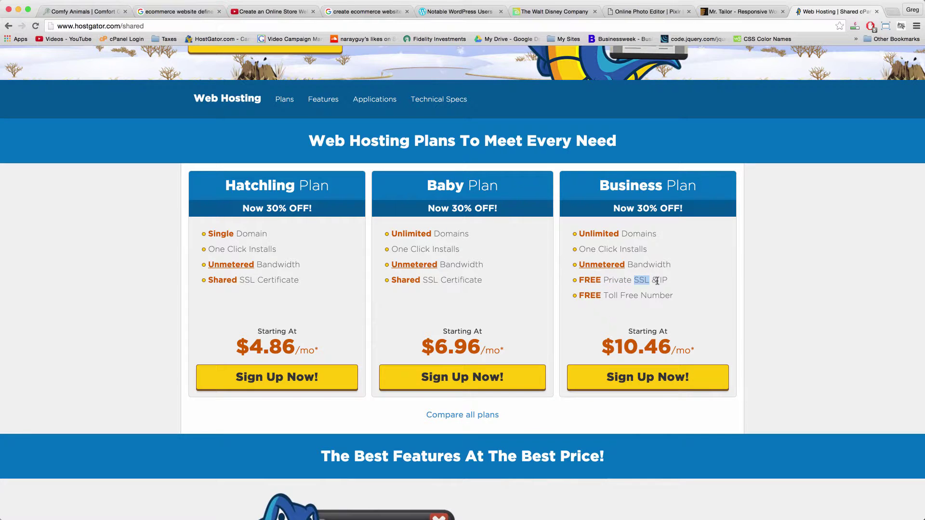
double_click(662, 281)
click(657, 275)
Start the Business Plan sign-up, typing then deleting 'mynewdomainname' in the new-domain field.
click(634, 378)
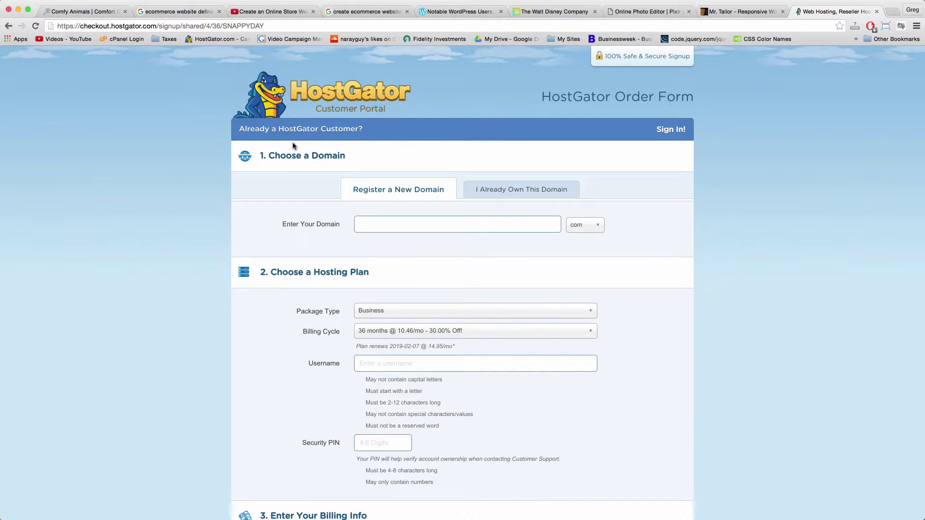
double_click(328, 156)
click(348, 160)
click(404, 224)
text(mynewdomainname)
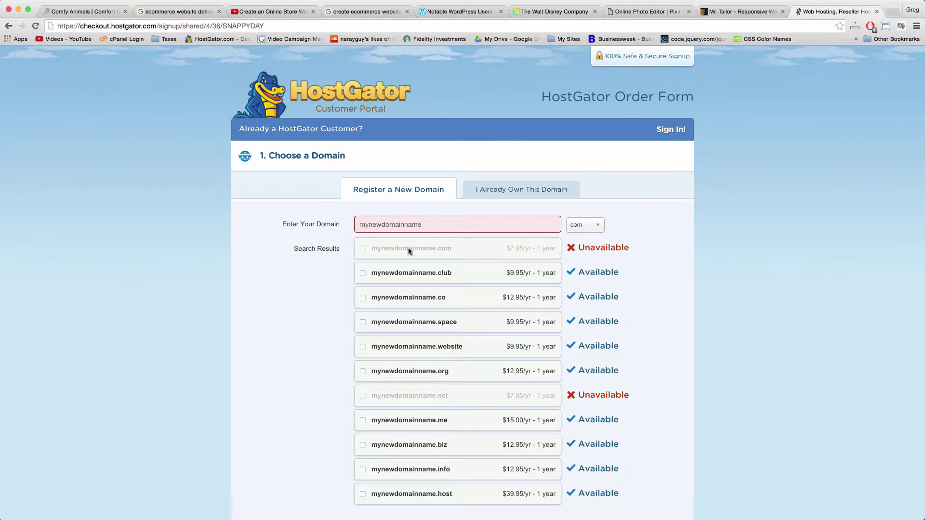
scroll(461, 279, down, 3)
scroll(460, 282, down, 1)
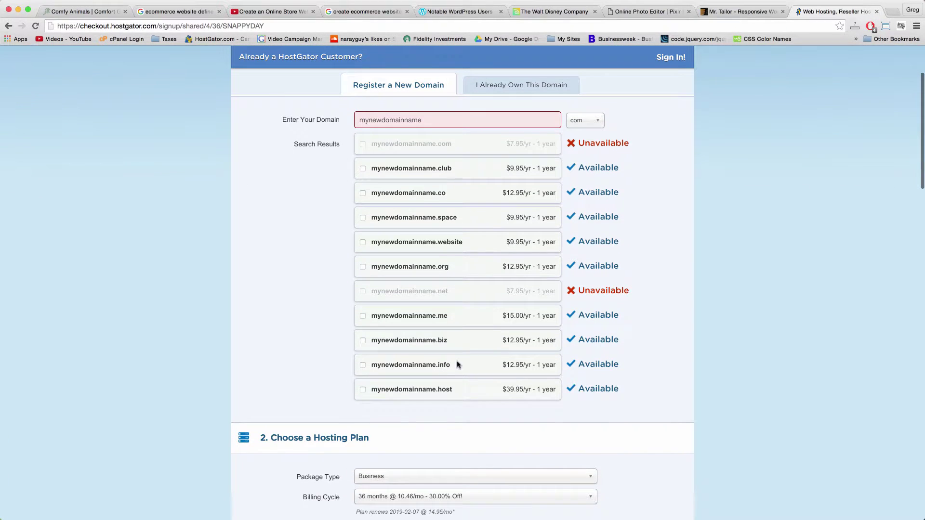
scroll(411, 134, up, 3)
double_click(407, 223)
key(BackSpace)
Under I Already Own This Domain, enter comfyanimals.com as the primary domain.
click(532, 195)
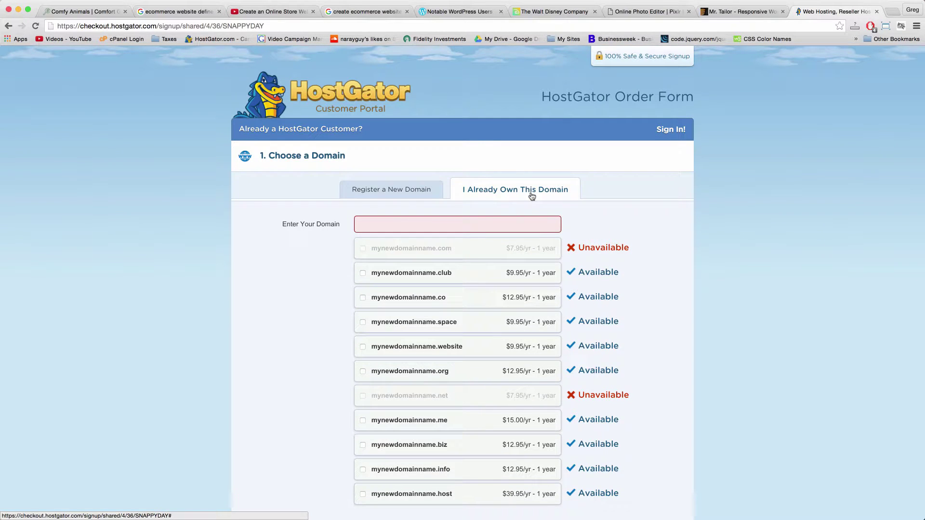
click(466, 228)
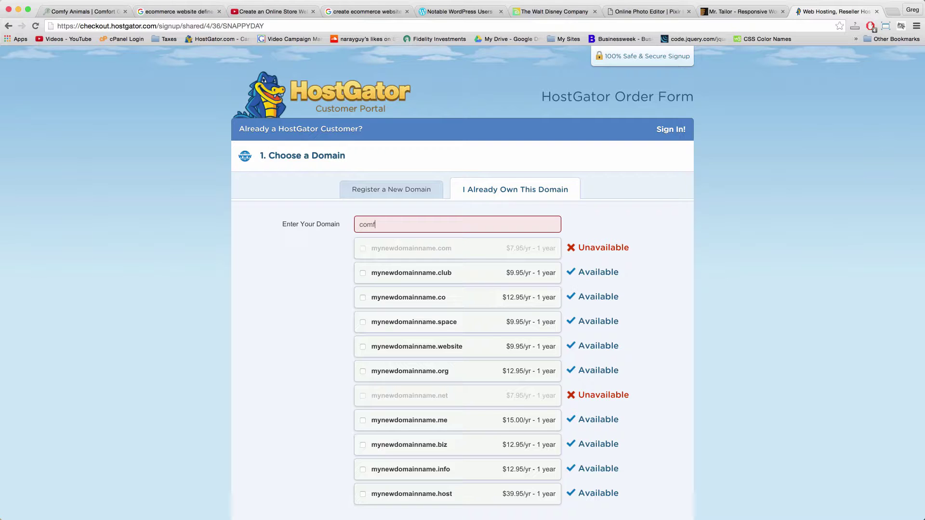
text(comfyanimals.com)
click(243, 302)
Scroll down the order form to the Billing Cycle dropdown and open its choices.
scroll(259, 255, down, 1)
scroll(259, 259, down, 1)
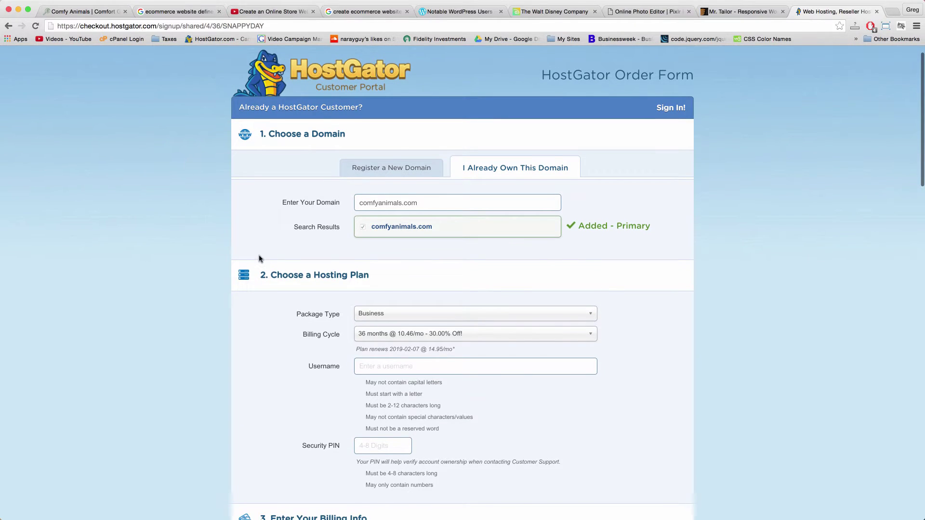
scroll(303, 219, down, 1)
scroll(304, 219, down, 3)
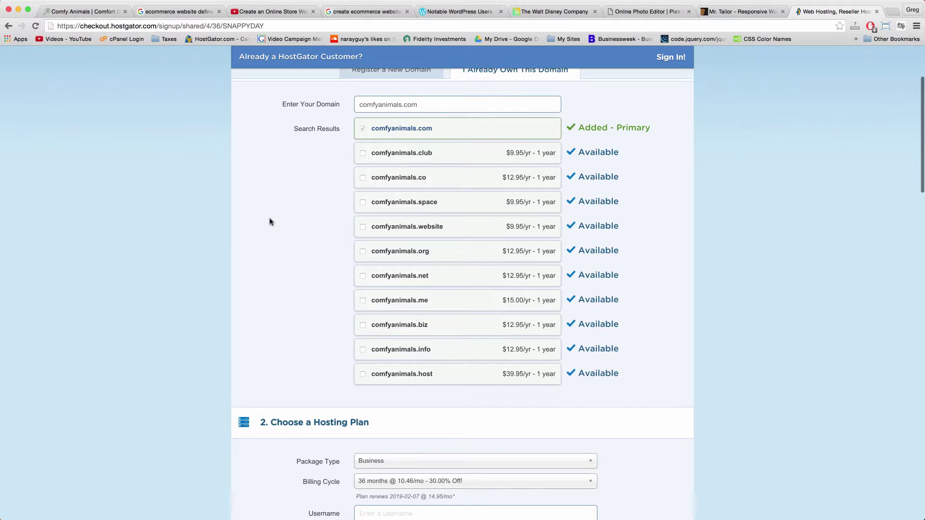
scroll(269, 221, down, 10)
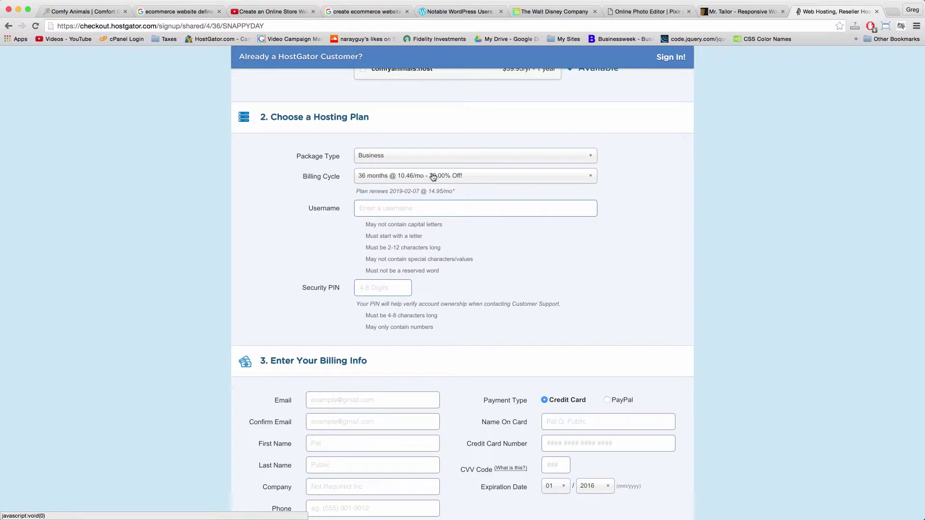
click(399, 177)
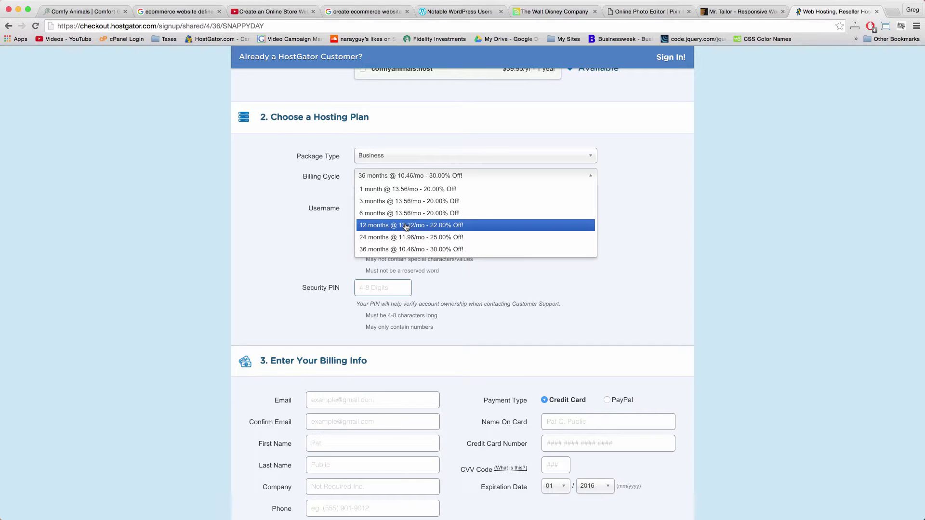
Set the Business plan billing cycle to 1 month @ $13.56/mo.
click(406, 226)
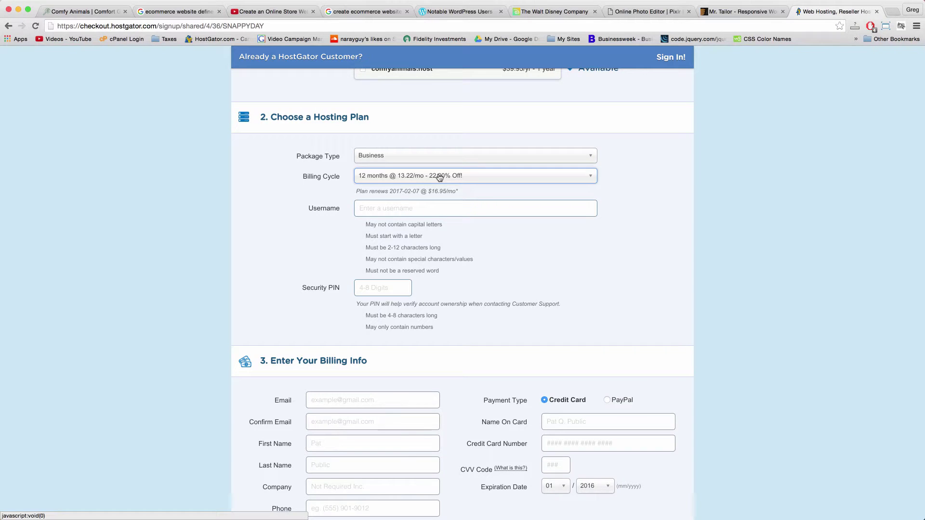
click(439, 178)
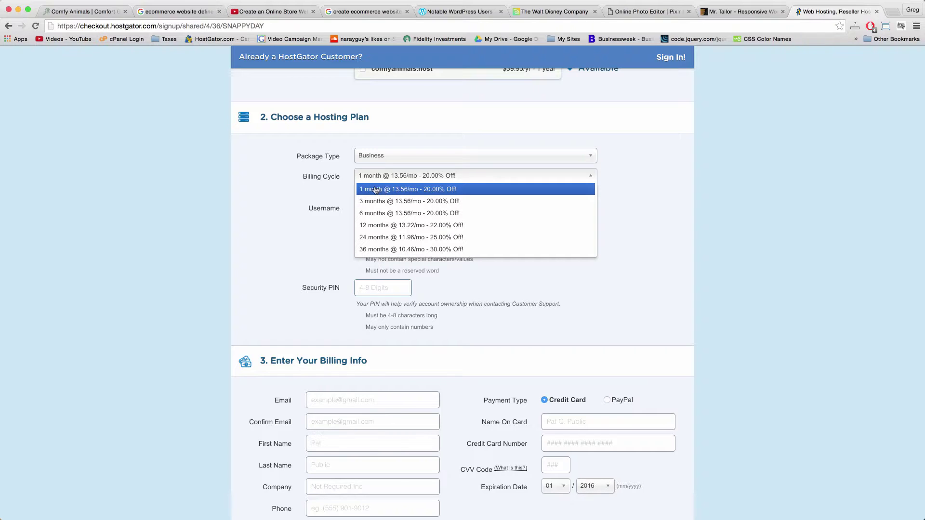
click(389, 190)
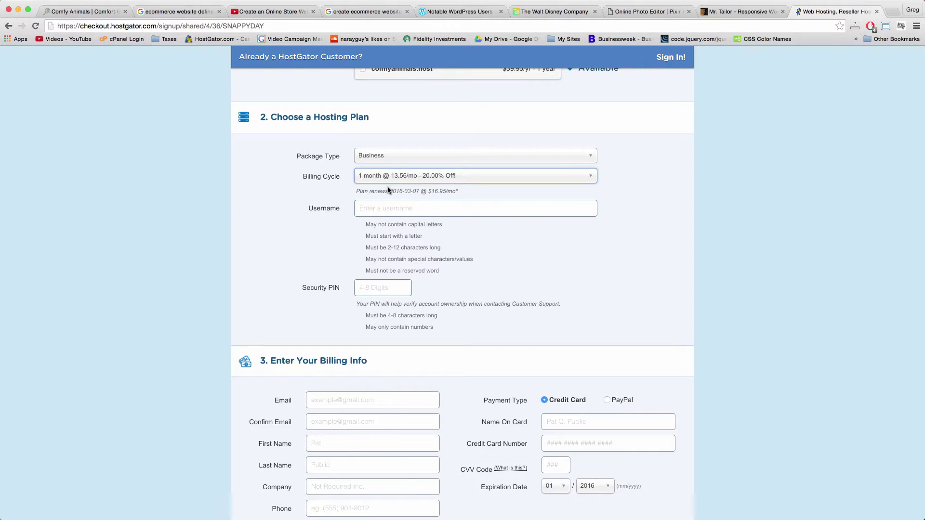
click(408, 181)
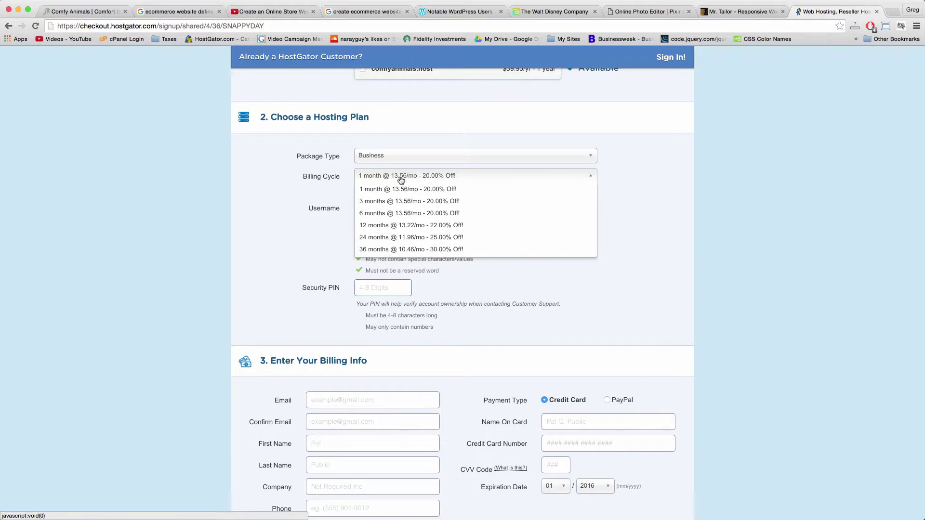
click(391, 179)
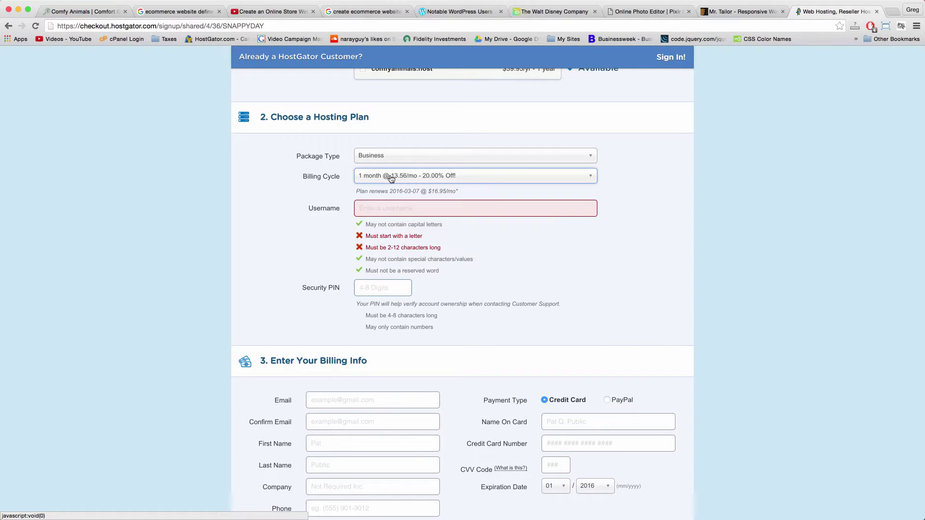
click(400, 178)
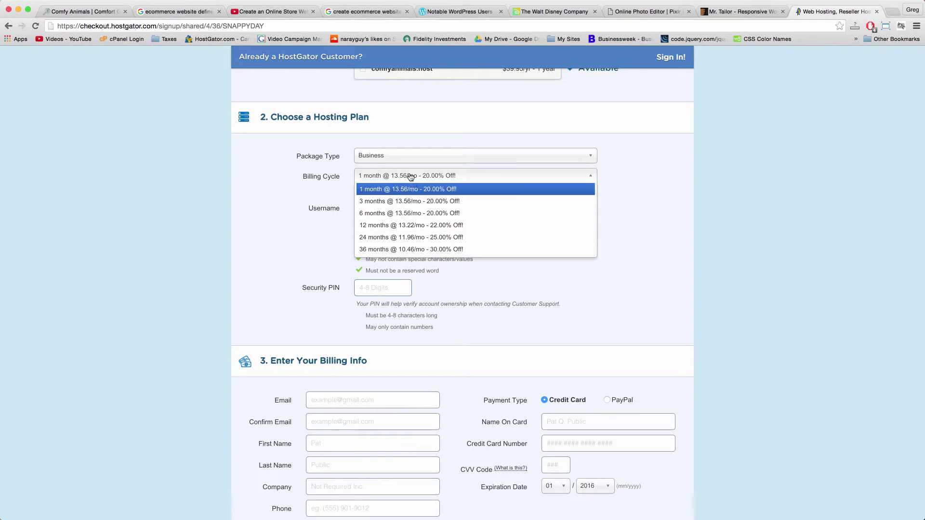
Enter a hosting username and a security PIN, then scroll toward billing info.
key(Tab)
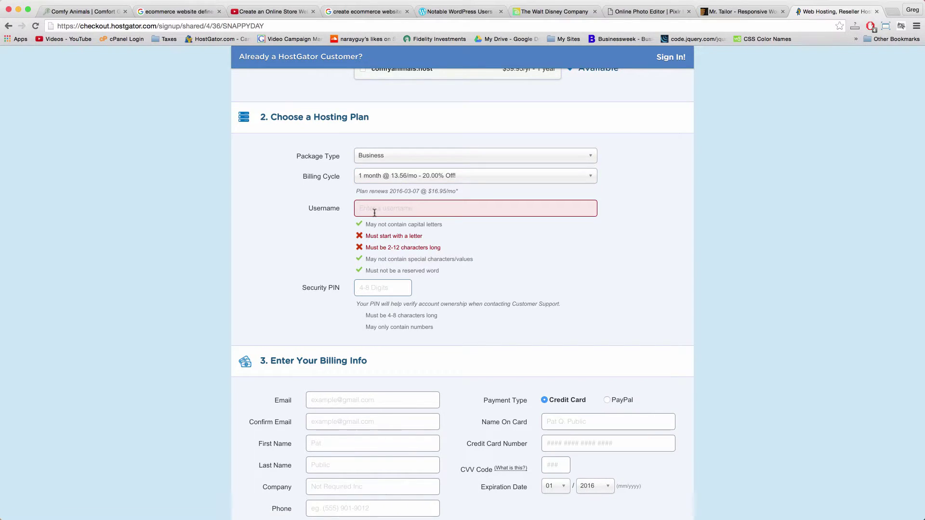
click(365, 287)
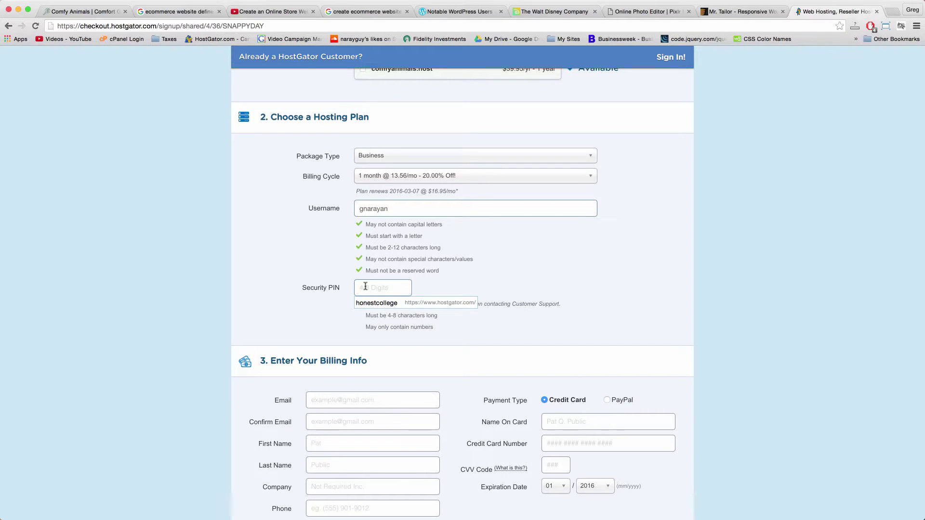
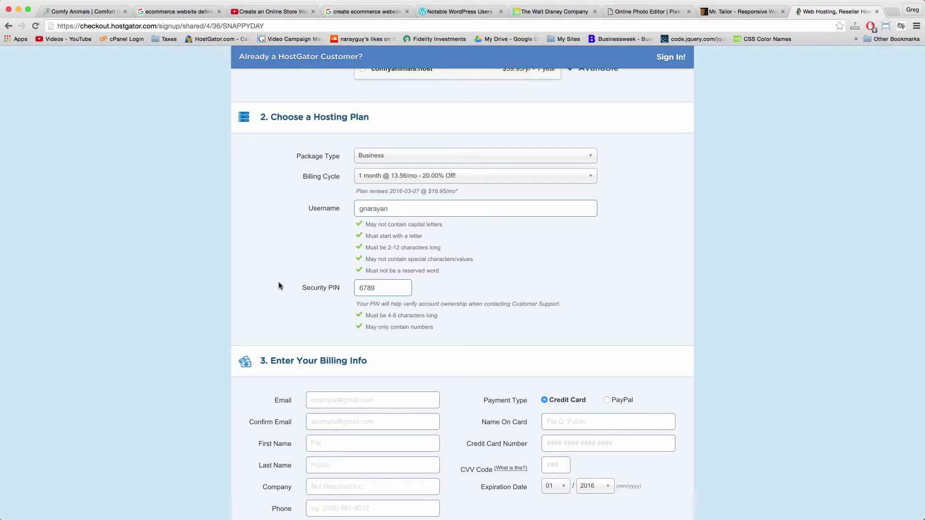
scroll(299, 147, down, 3)
scroll(300, 147, down, 2)
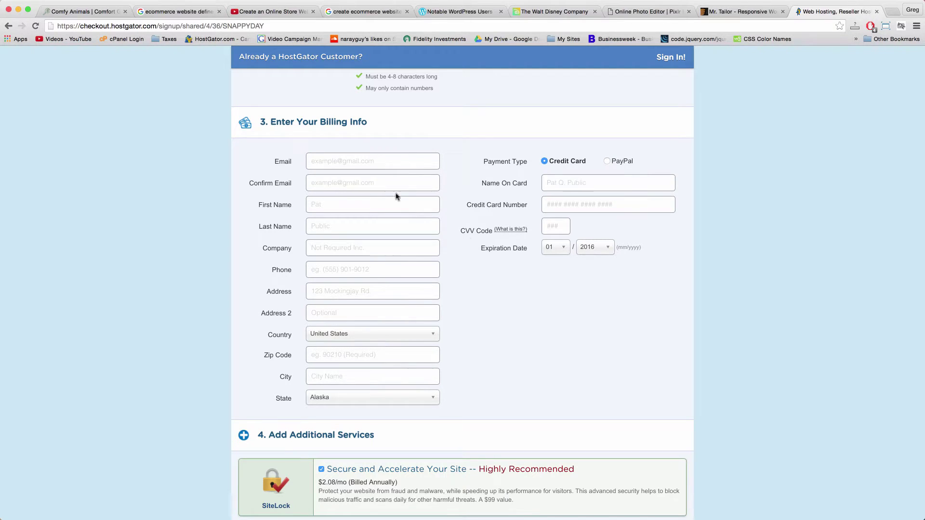
Remove the SiteLock and CodeGuard add-ons from the order and dismiss the promotional popup.
scroll(474, 241, down, 1)
scroll(474, 242, down, 10)
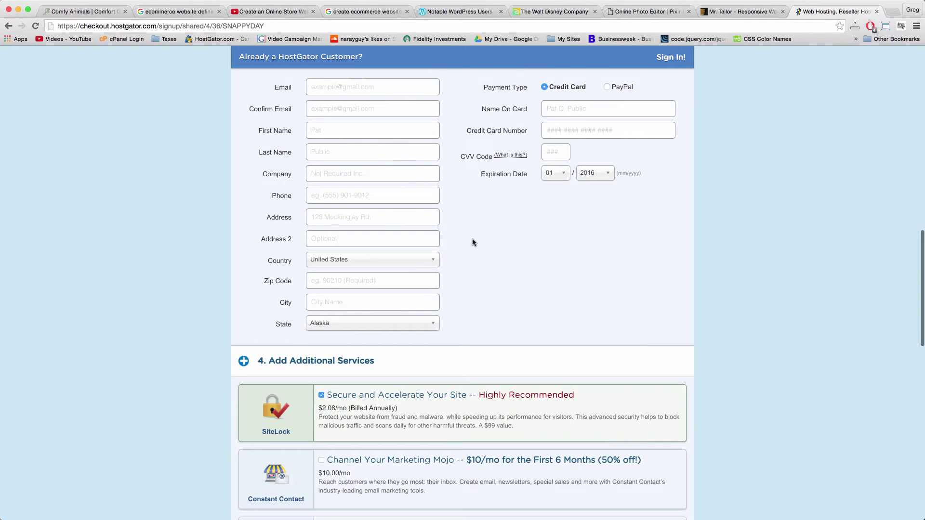
scroll(472, 242, down, 2)
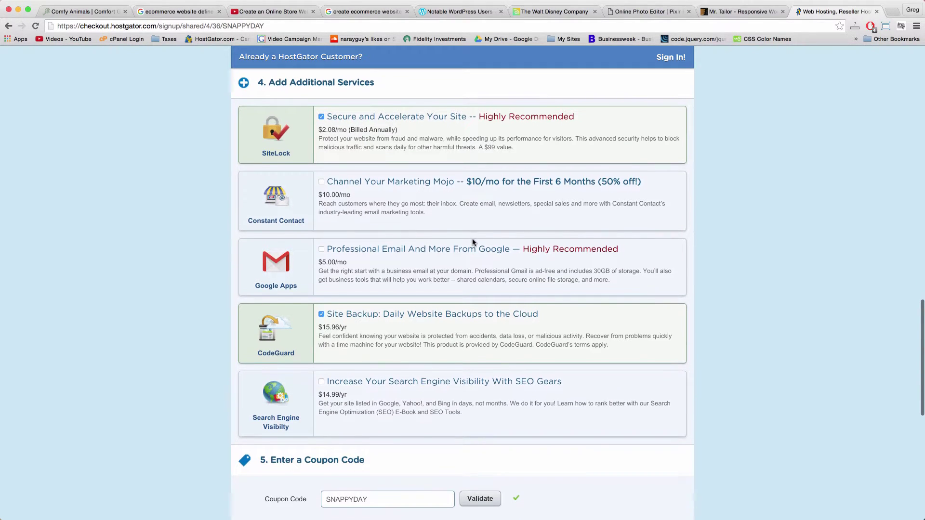
click(321, 114)
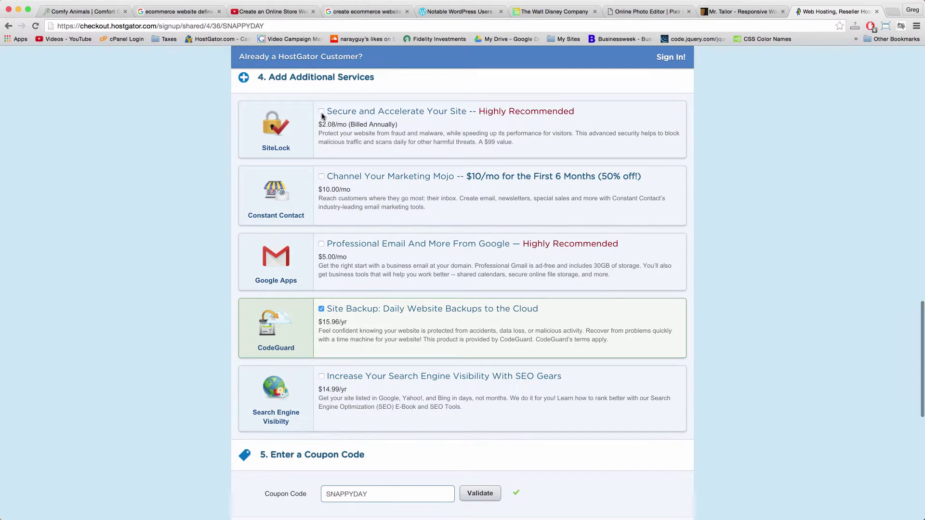
click(330, 312)
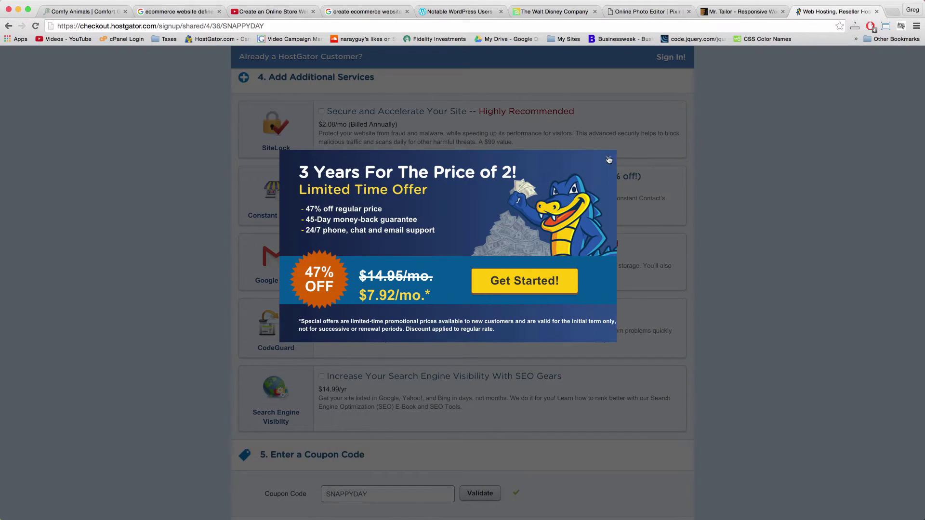
click(609, 160)
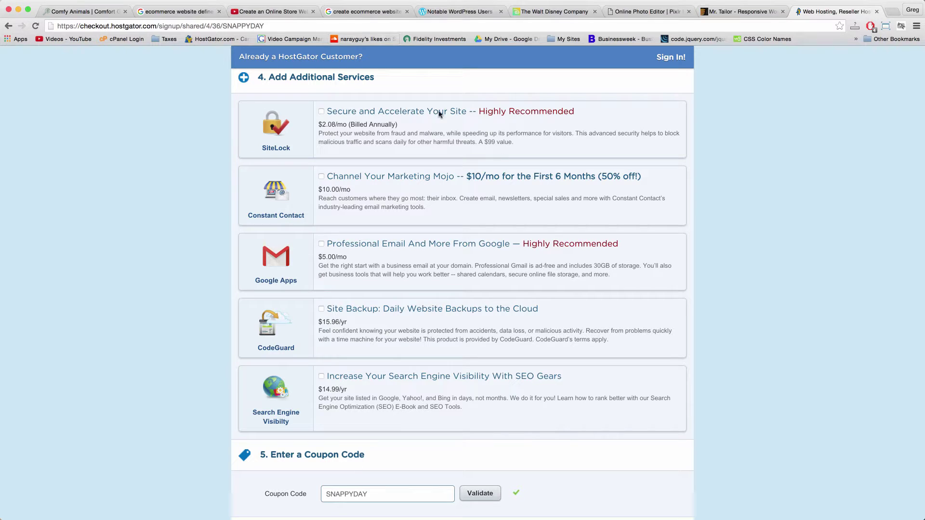
Select the existing SNAPPYDAY code in the Coupon Code field.
scroll(528, 407, down, 5)
scroll(487, 363, down, 4)
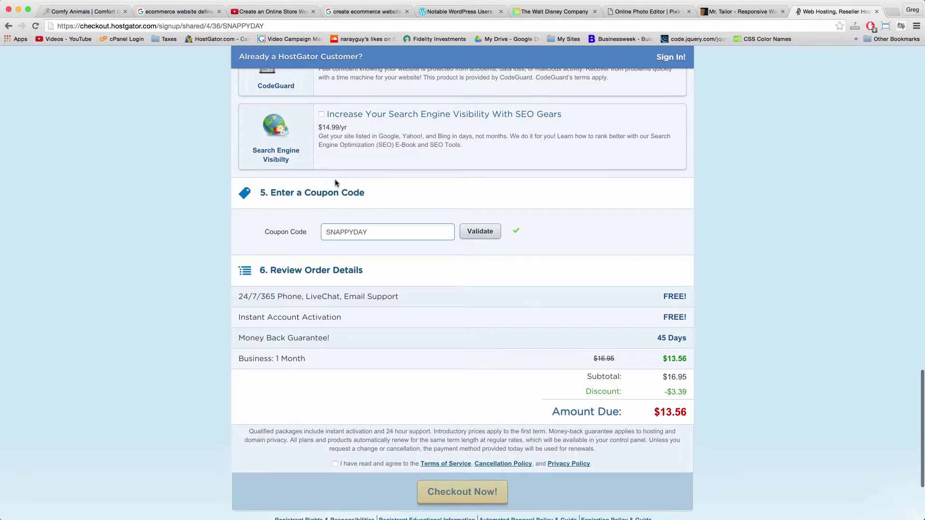
double_click(337, 233)
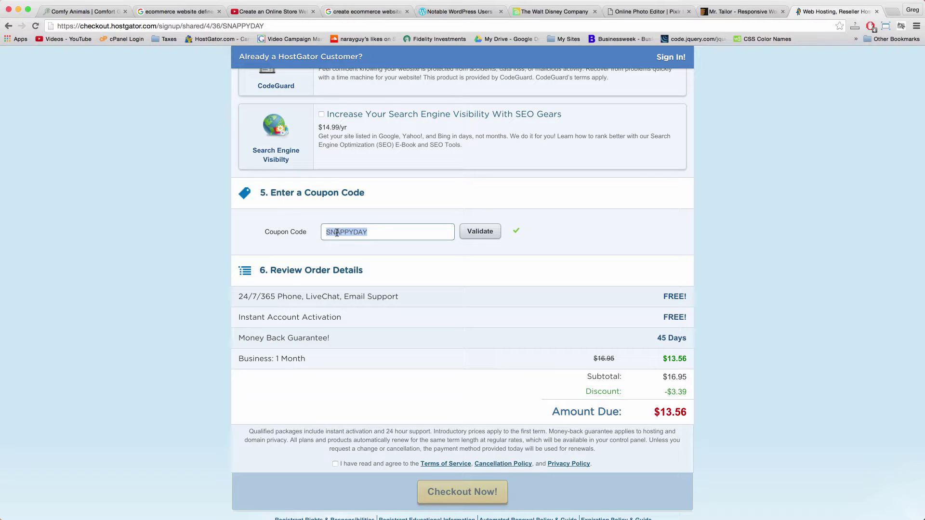
click(385, 227)
double_click(326, 228)
click(376, 232)
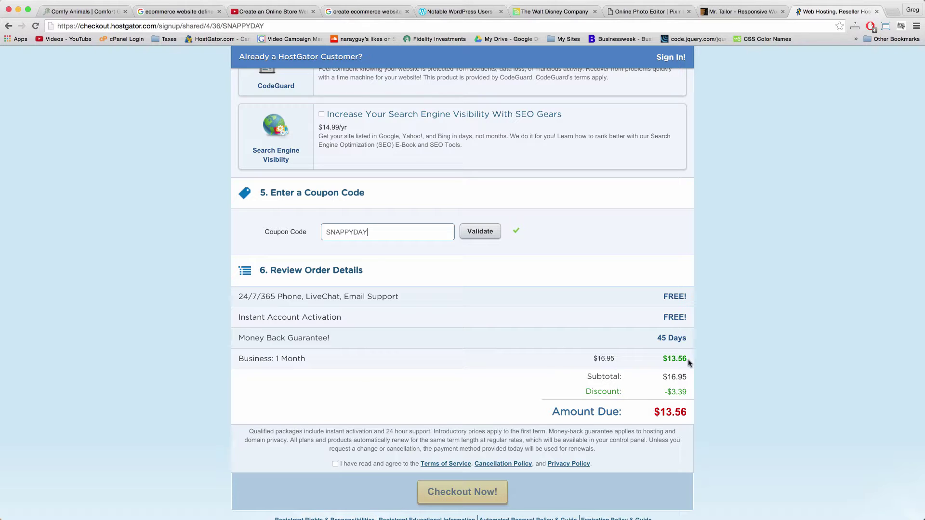
Keep the Business plan's billing cycle at 1 month @ $13.56/mo.
scroll(688, 393, up, 15)
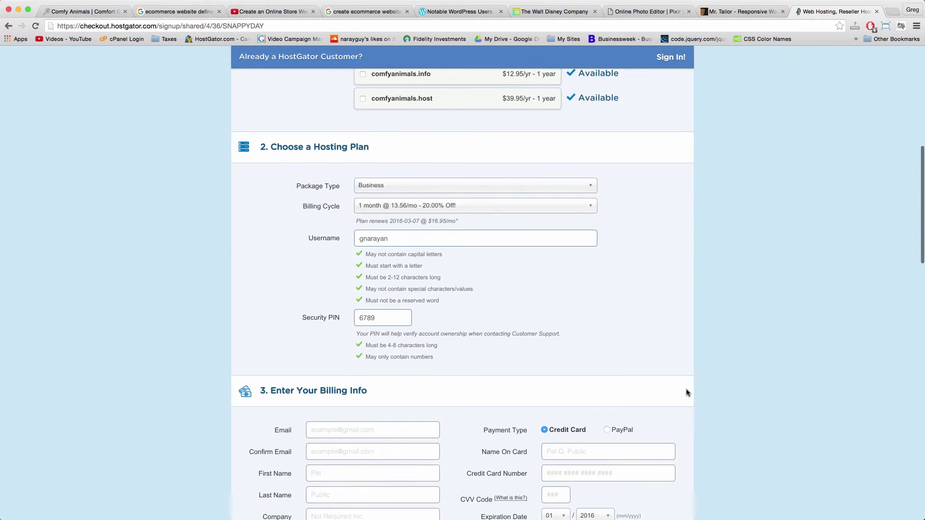
click(422, 221)
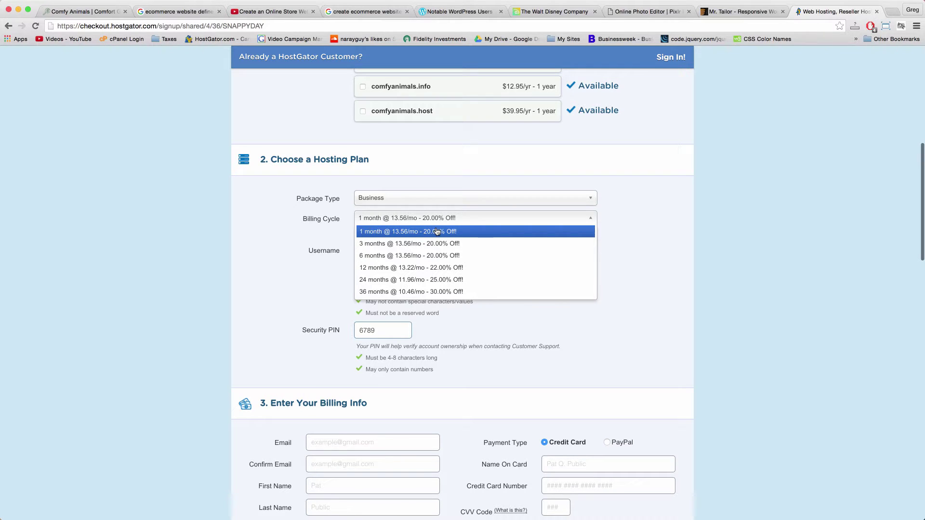
click(395, 235)
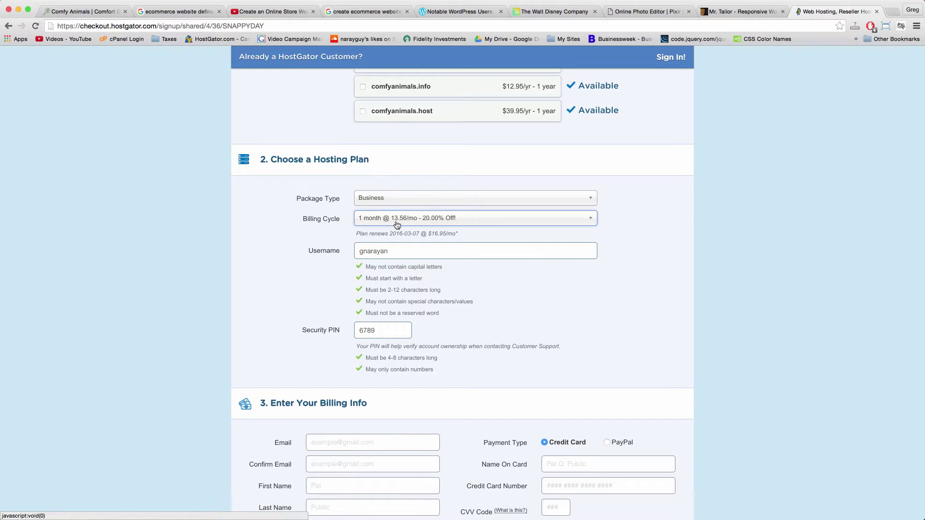
scroll(686, 302, down, 10)
scroll(685, 302, down, 5)
scroll(671, 279, up, 2)
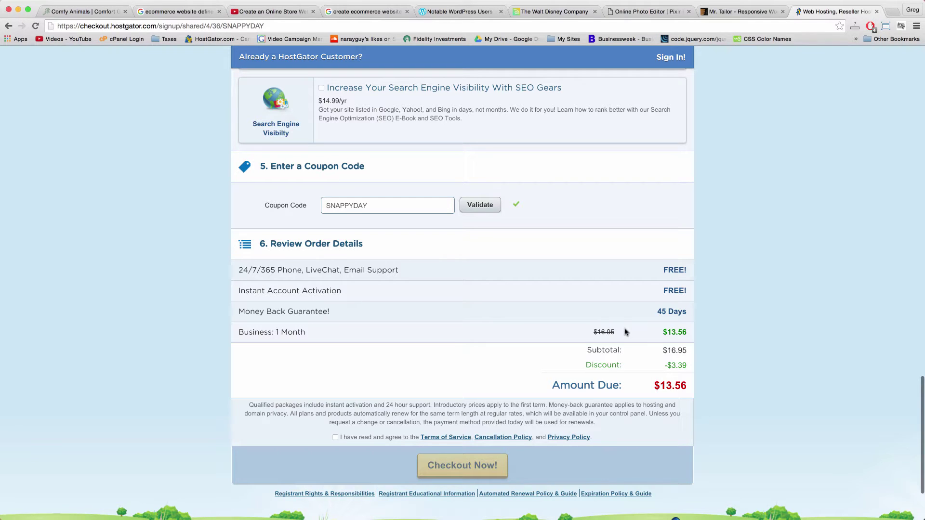
scroll(624, 332, up, 2)
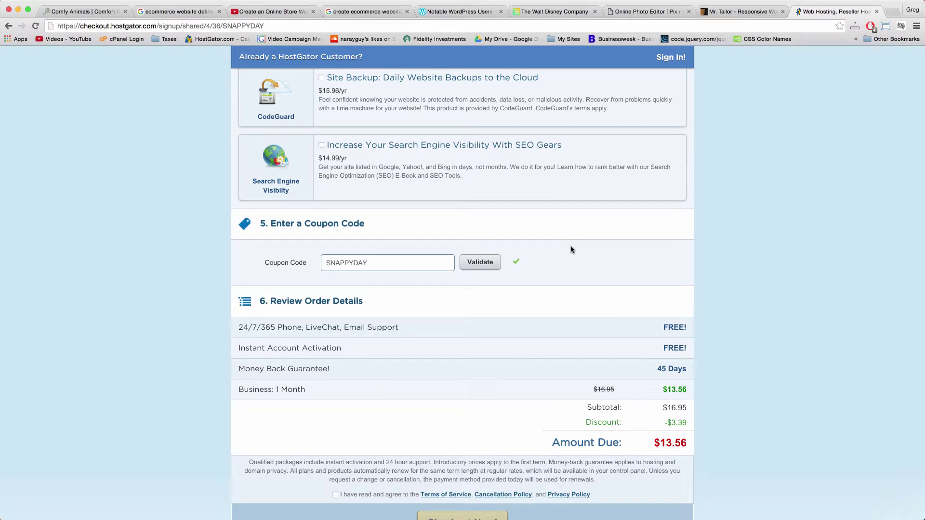
Replace SNAPPYDAY with coupon dearblogger2015 and validate it, giving a -$7.63 discount.
double_click(400, 260)
text(dearblogger2015)
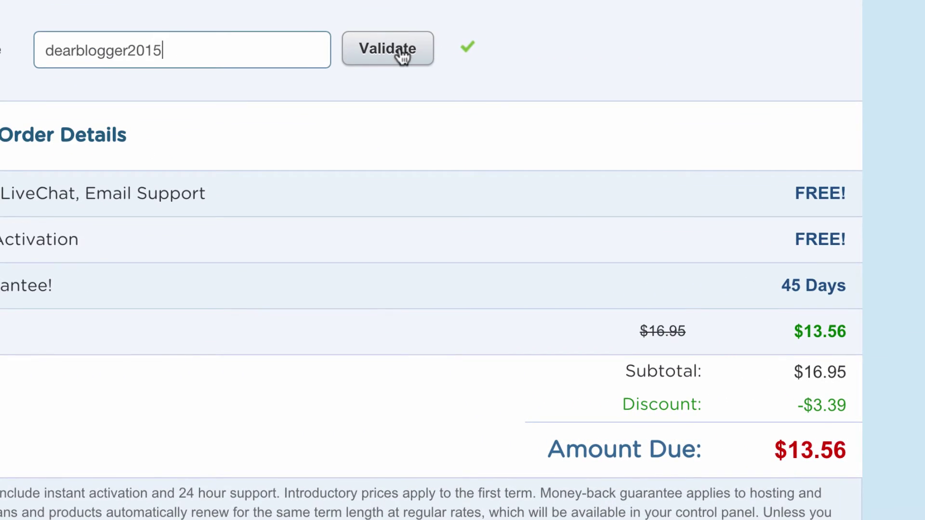
click(401, 56)
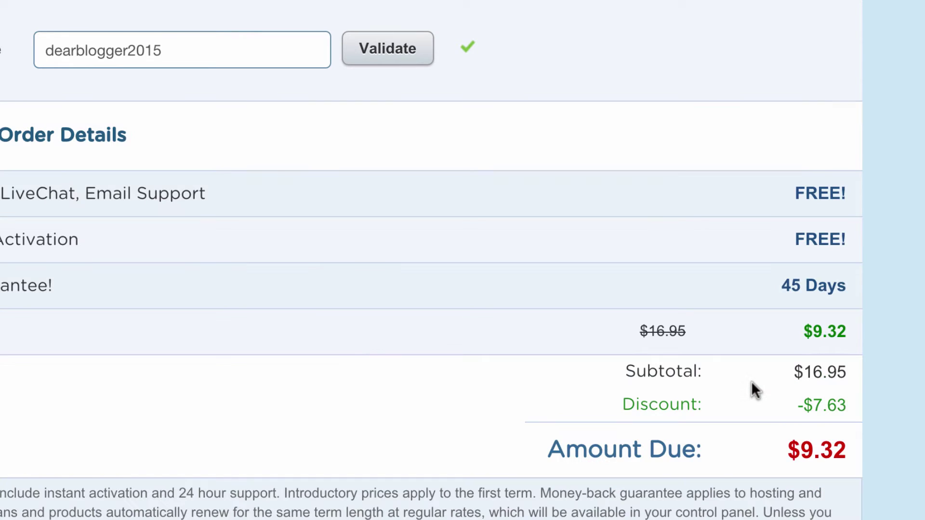
scroll(750, 381, down, 2)
scroll(751, 381, down, 2)
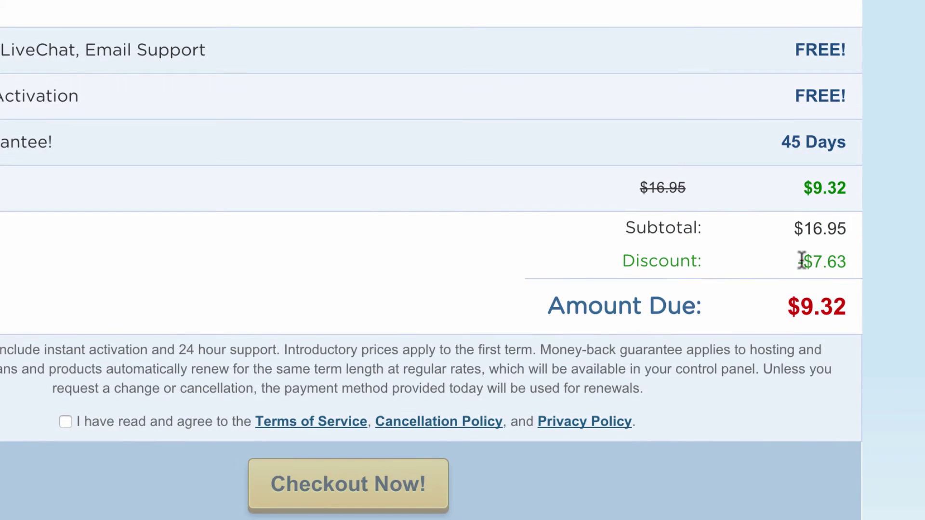
drag(806, 262, 842, 261)
click(842, 262)
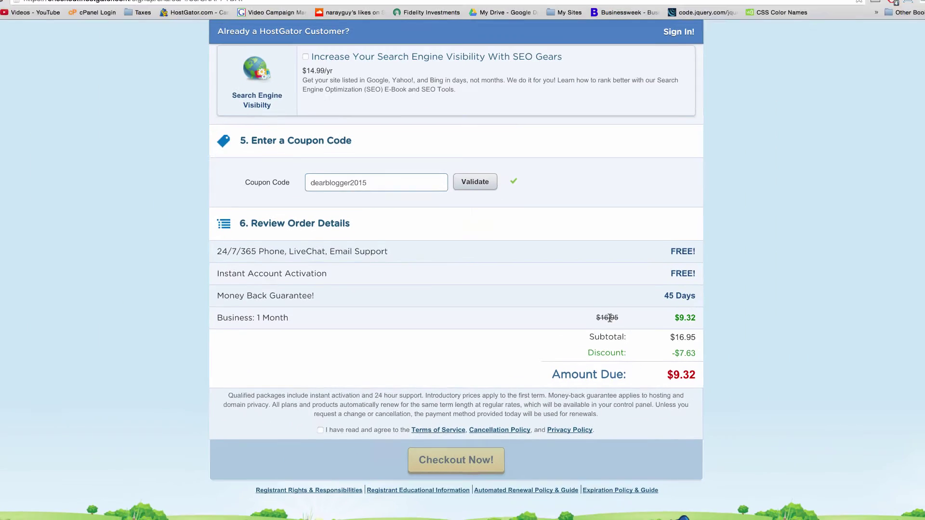
Compute 16.95 × 0.45 = 7.6275 on the Dashboard calculator, then return to Chrome.
key(F12)
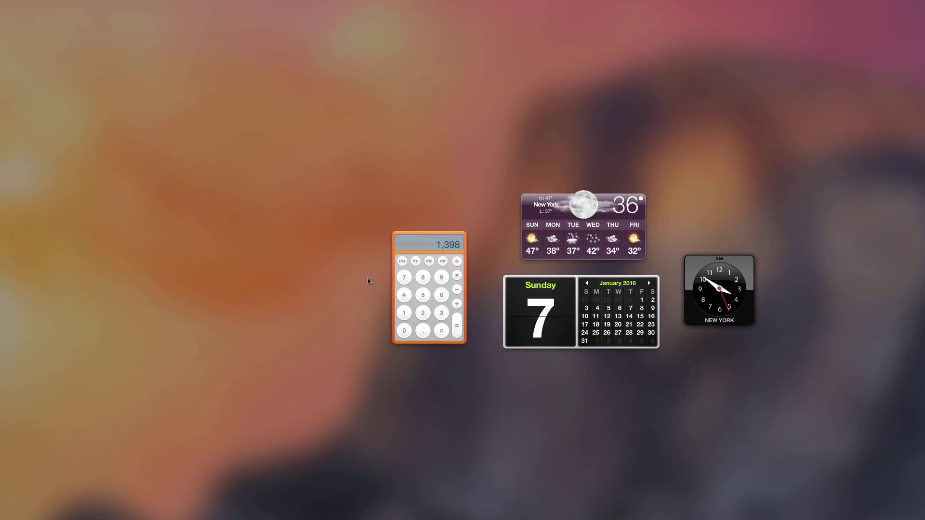
click(406, 314)
click(444, 299)
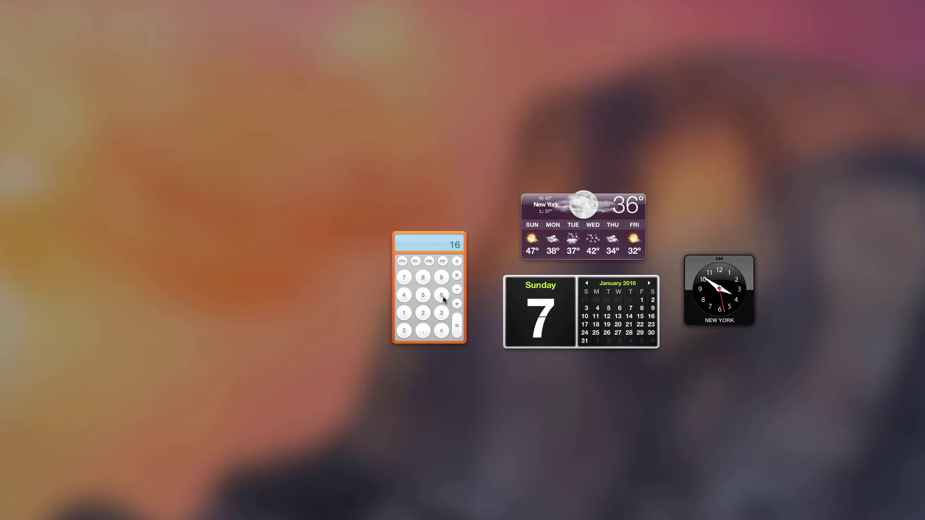
click(419, 337)
click(442, 277)
click(426, 294)
click(456, 275)
click(422, 331)
click(404, 295)
click(422, 295)
key(Return)
key(ctrl+Right)
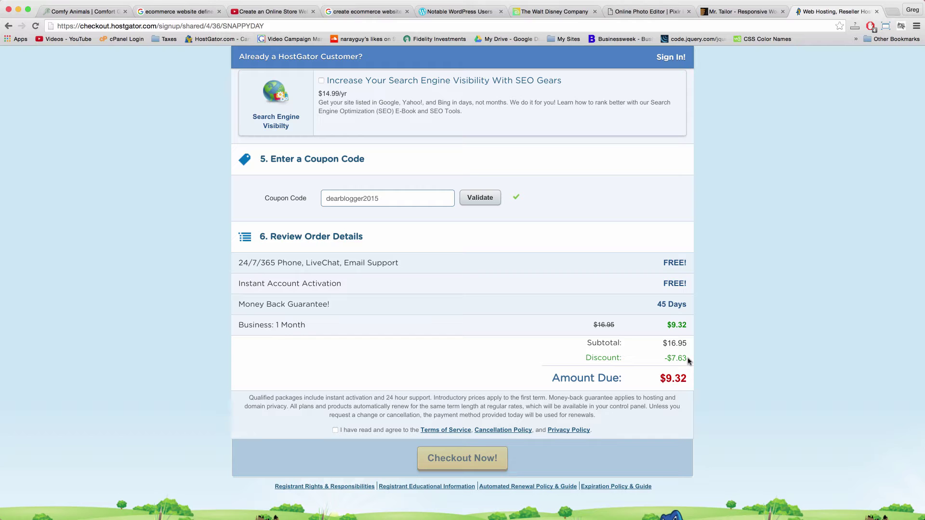
scroll(564, 363, down, 2)
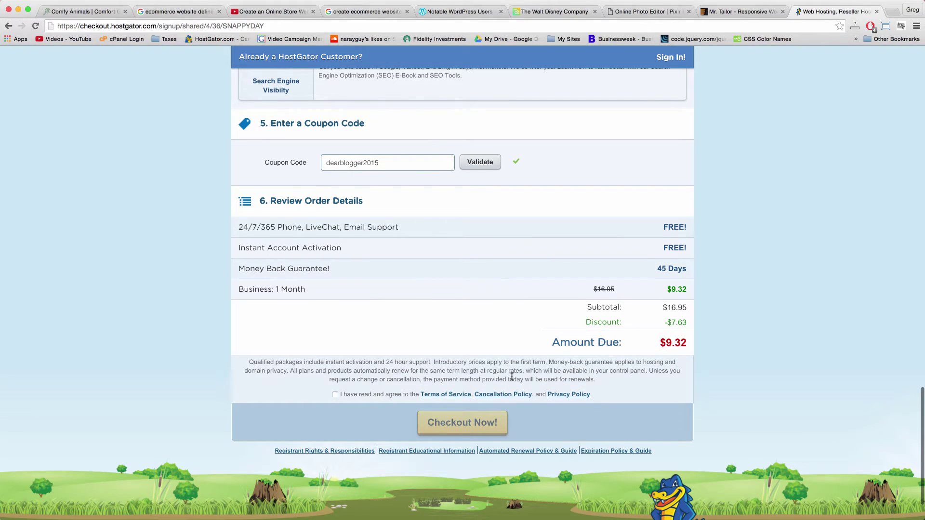
double_click(494, 379)
scroll(572, 279, up, 2)
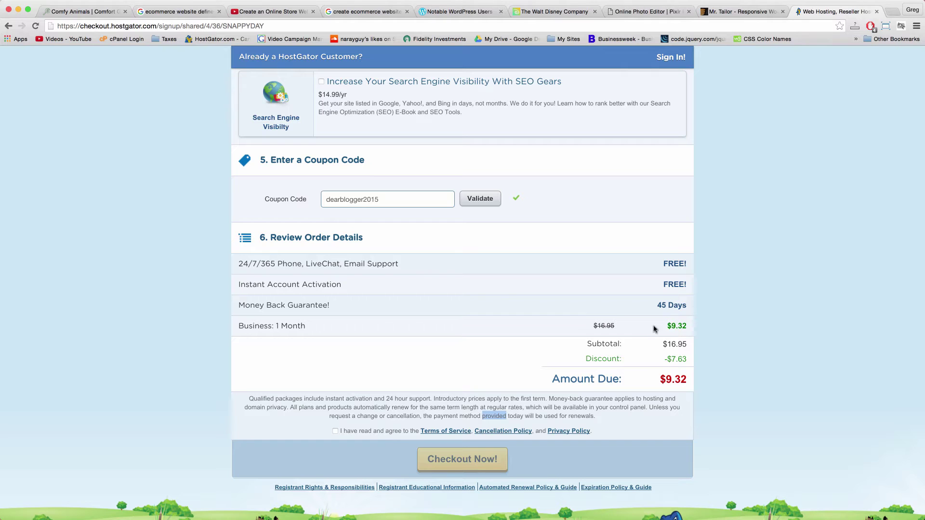
Add a new line reading $9.32 under the dearblogger2015 Hosting entry in the TextEdit checklist.
key(super+Tab)
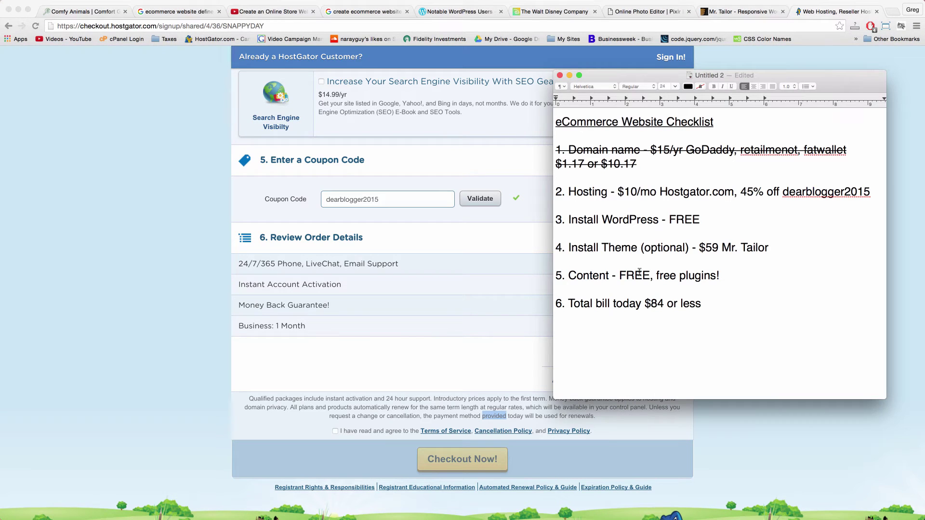
click(871, 192)
key(Return)
text($9.32)
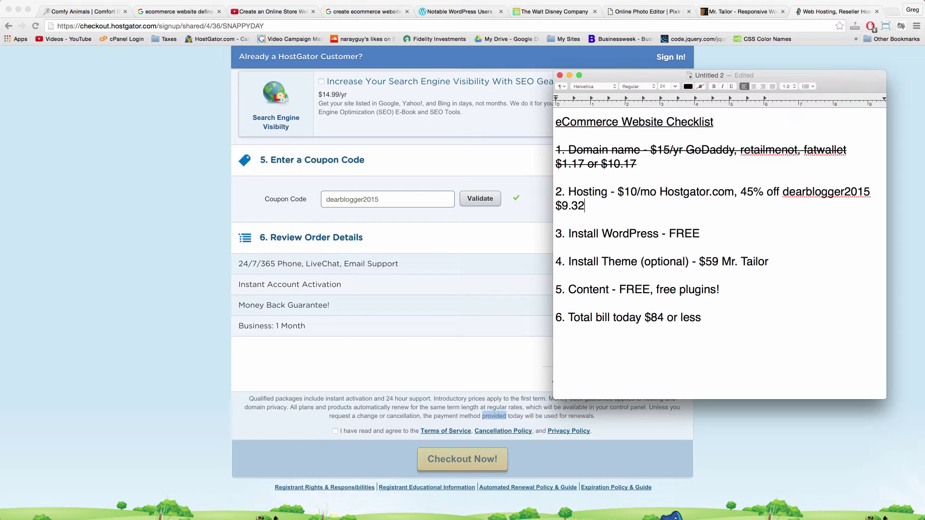
click(539, 227)
scroll(443, 384, down, 1)
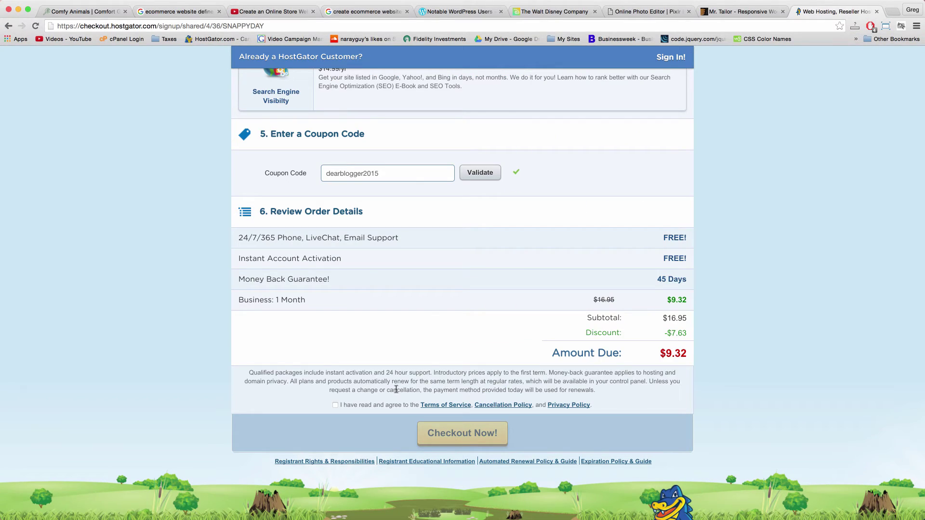
Tick 'I have read and agree' to accept the Terms of Service for the $9.32 order.
scroll(339, 406, up, 15)
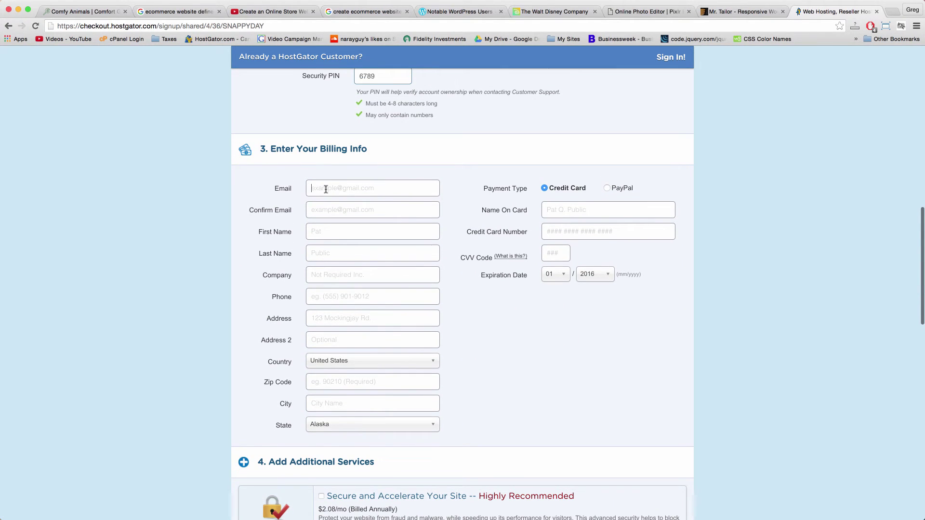
click(305, 181)
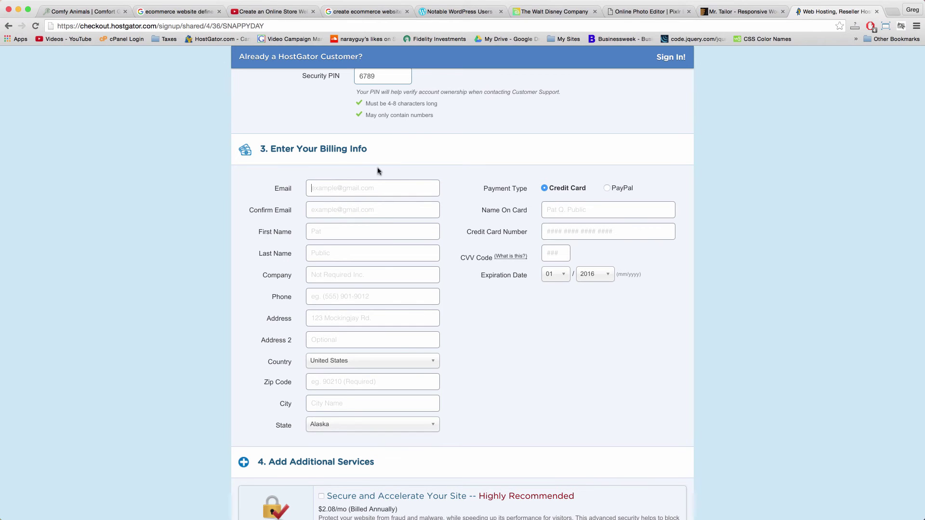
scroll(371, 173, down, 10)
scroll(371, 173, down, 5)
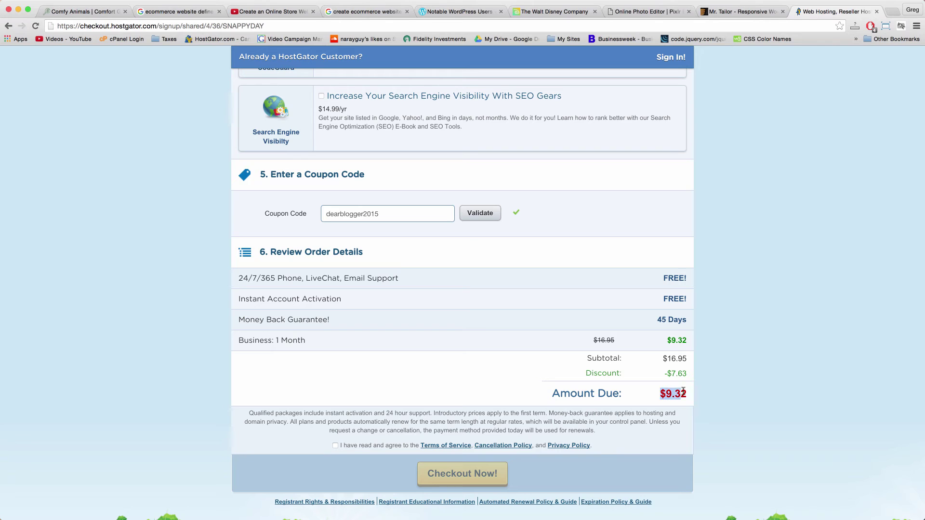
scroll(730, 426, down, 3)
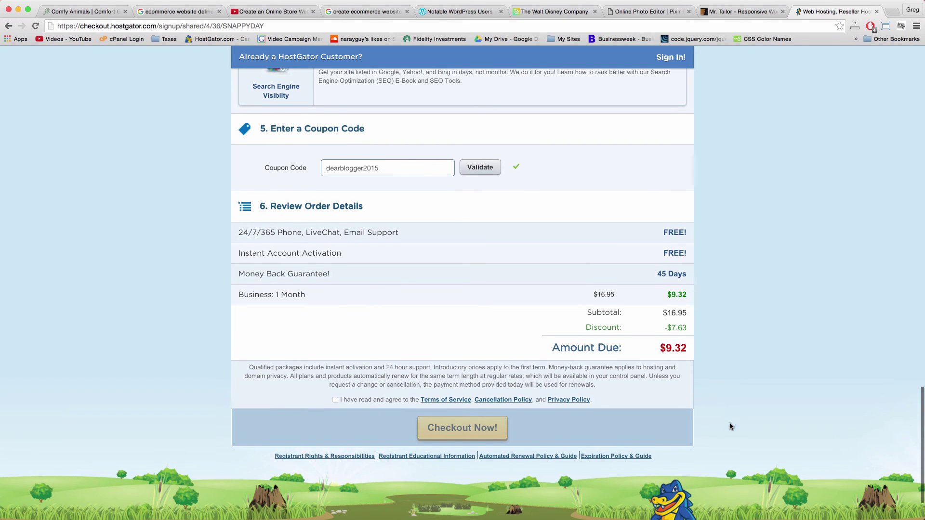
click(336, 390)
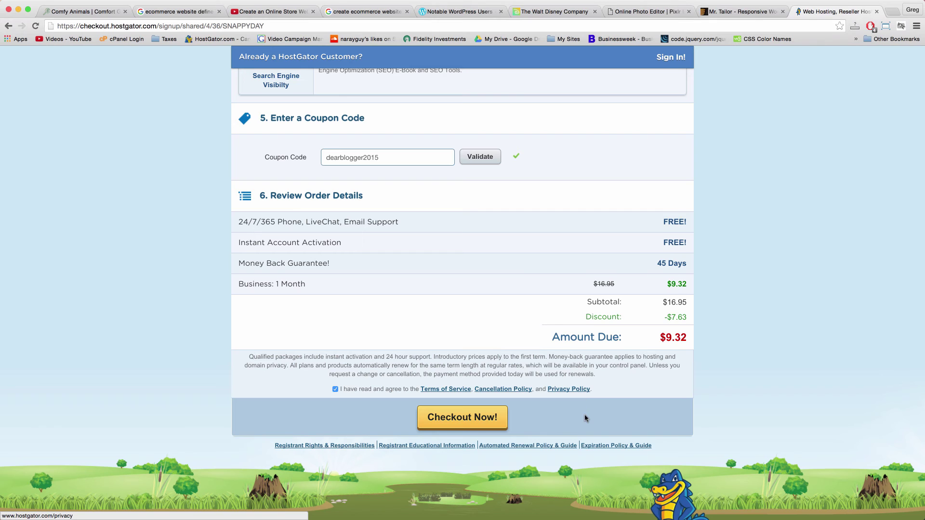
scroll(584, 415, down, 1)
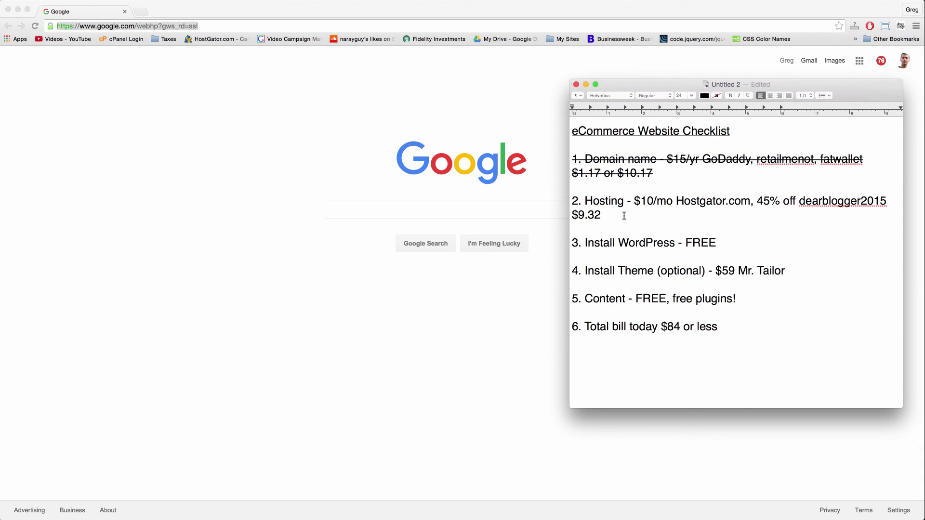
Strike through the Hosting paragraph, including its $9.32 price, in the TextEdit checklist.
drag(634, 217, 573, 202)
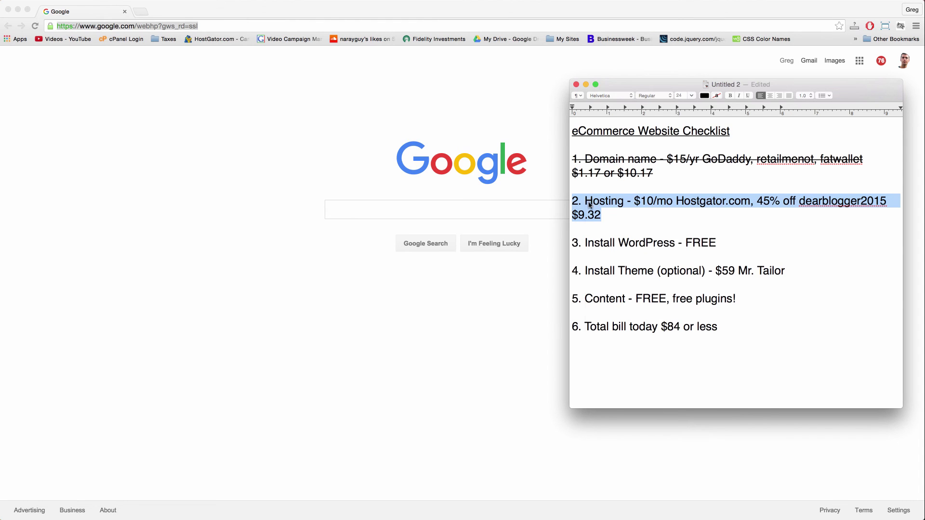
right_click(589, 205)
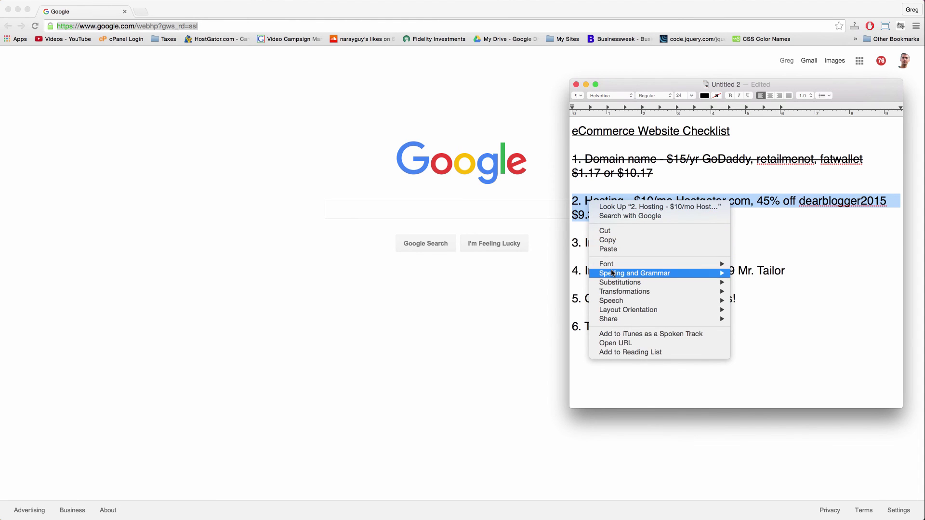
click(825, 303)
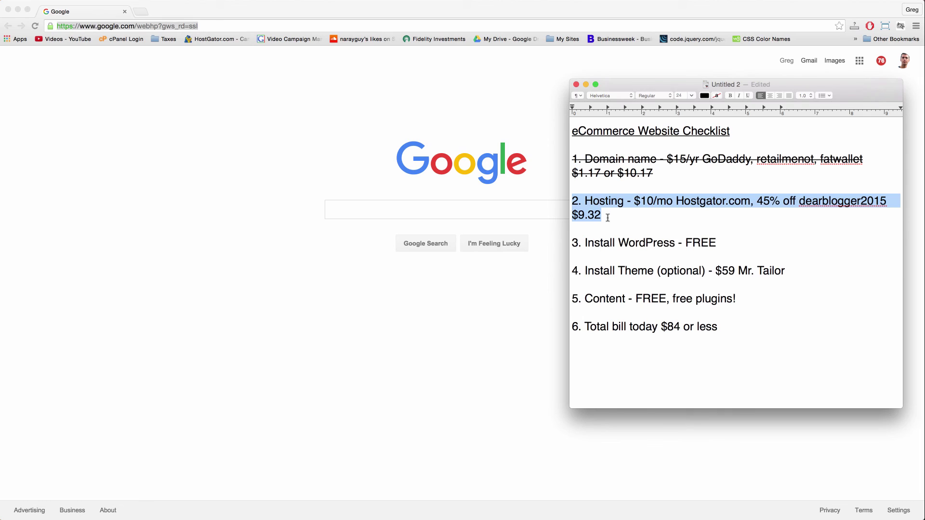
click(640, 218)
triple_click(639, 219)
key(super+shift+x)
Switch back to Chrome's Google page and put the cursor in the address bar.
key(Left)
click(155, 107)
click(97, 30)
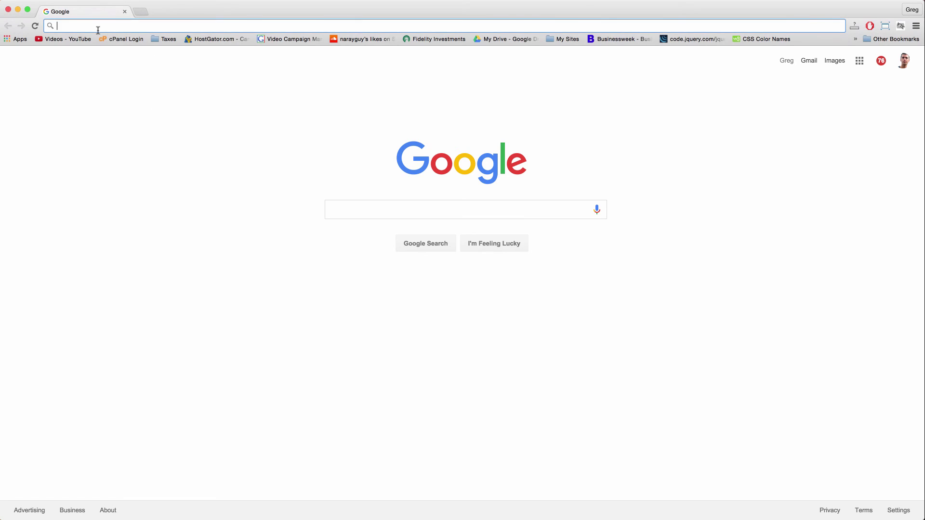